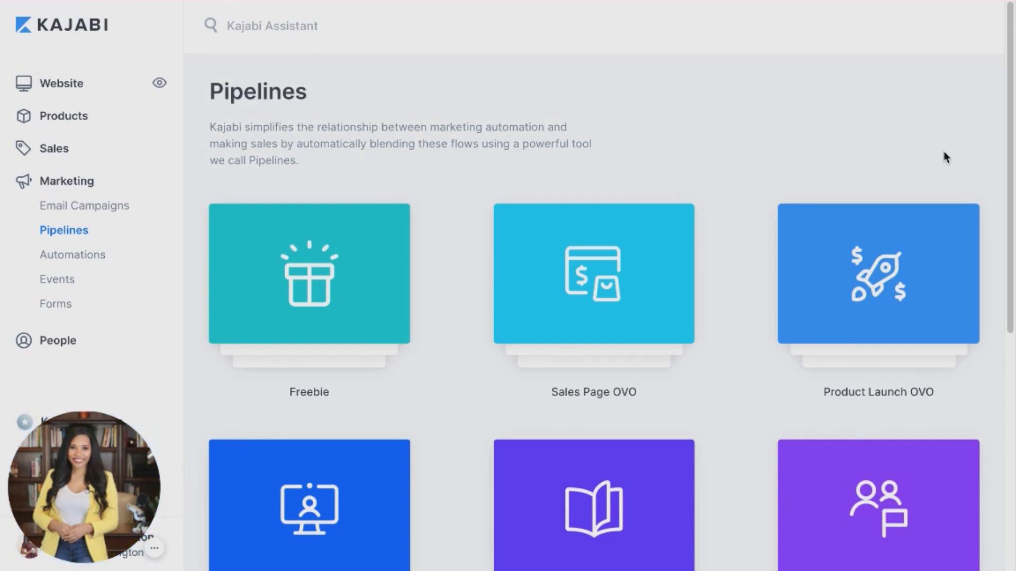
- Look through the available pipeline blueprints, from Freebie to the blank pipeline option
scroll(489, 272, down, 1)
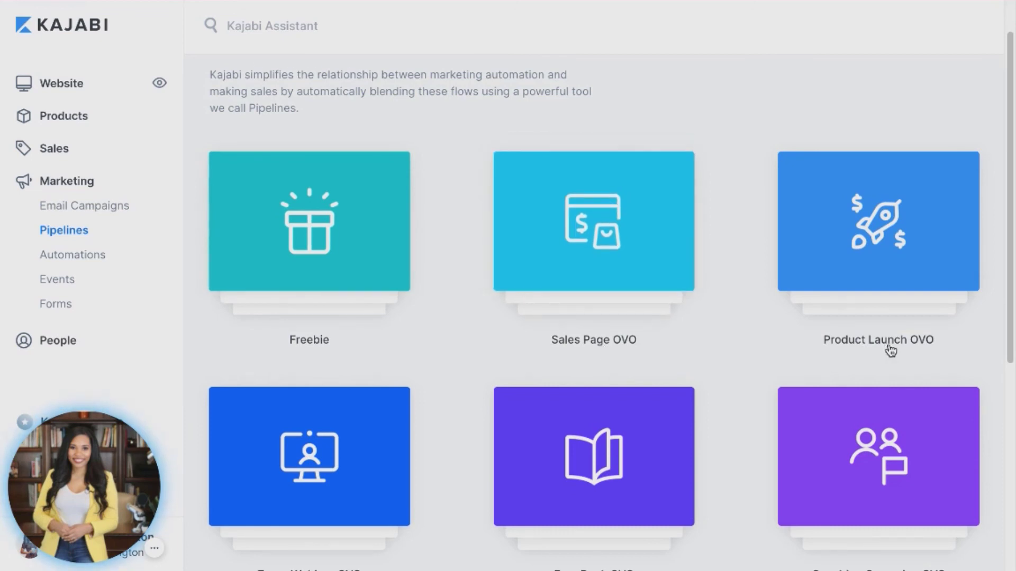
scroll(889, 349, down, 3)
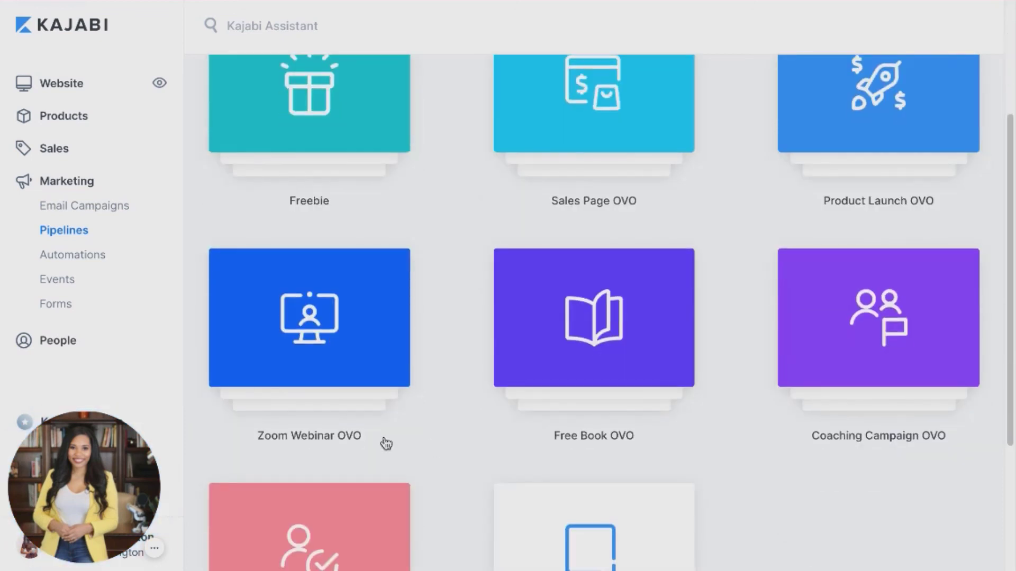
scroll(722, 432, down, 2)
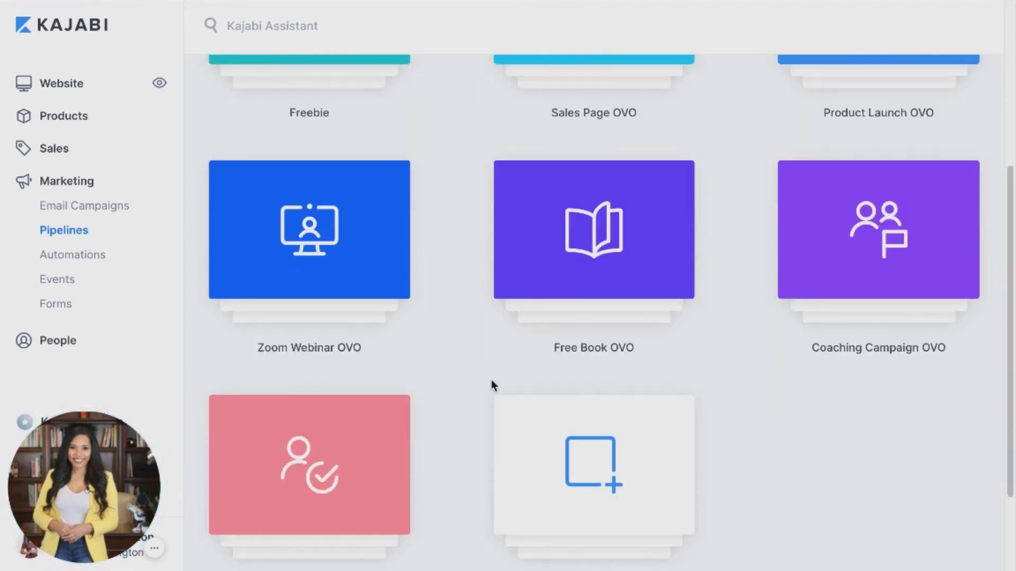
scroll(494, 385, down, 3)
scroll(733, 299, up, 6)
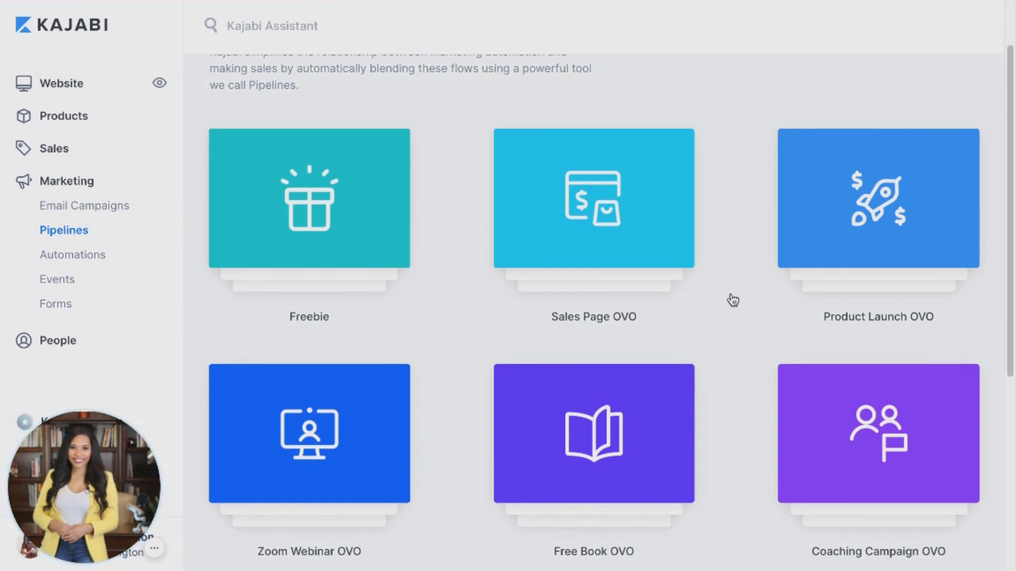
scroll(733, 300, up, 2)
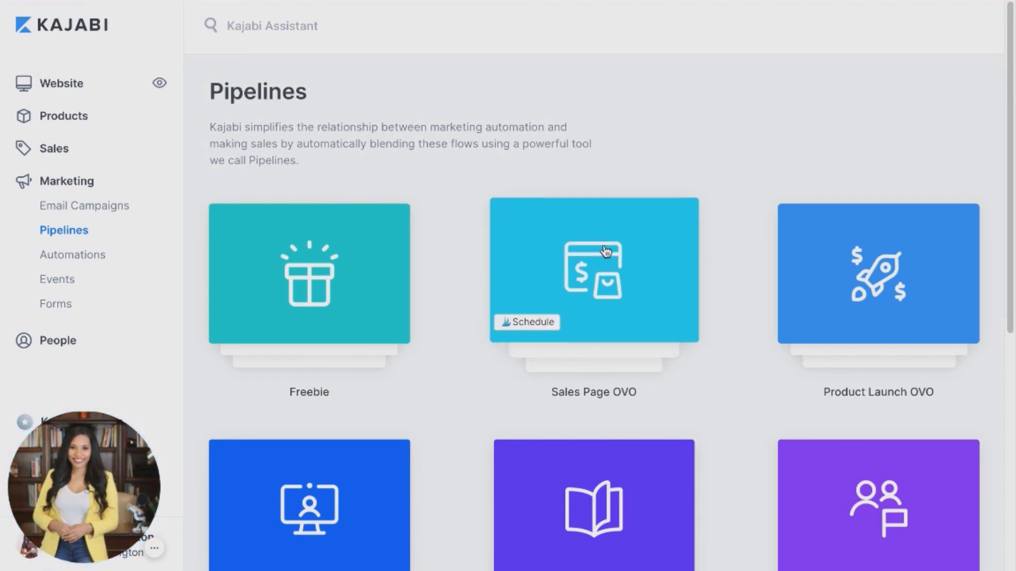
scroll(730, 315, down, 2)
scroll(732, 315, down, 2)
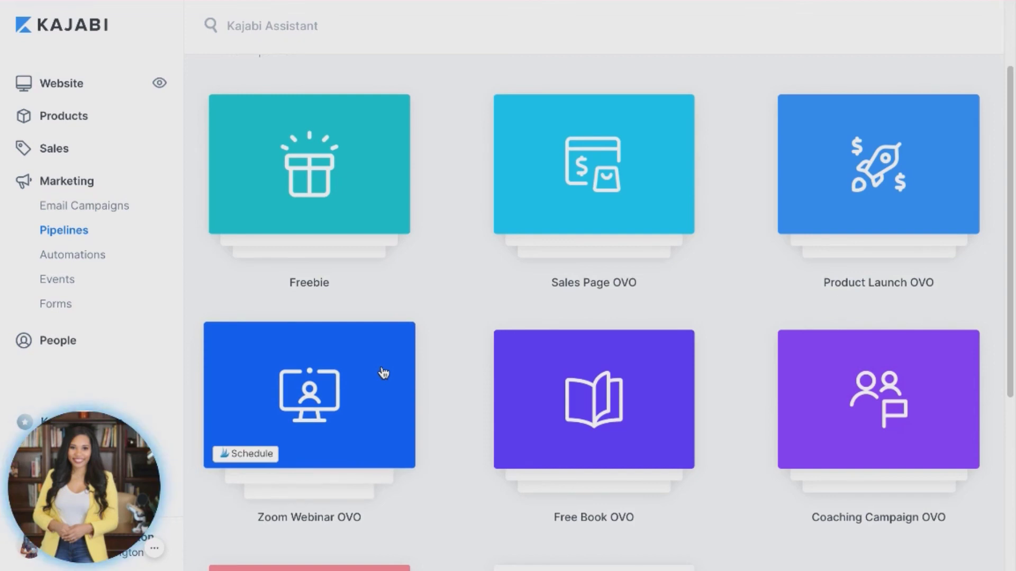
- Create a new pipeline from the Zoom Webinar OVO blueprint
click(376, 400)
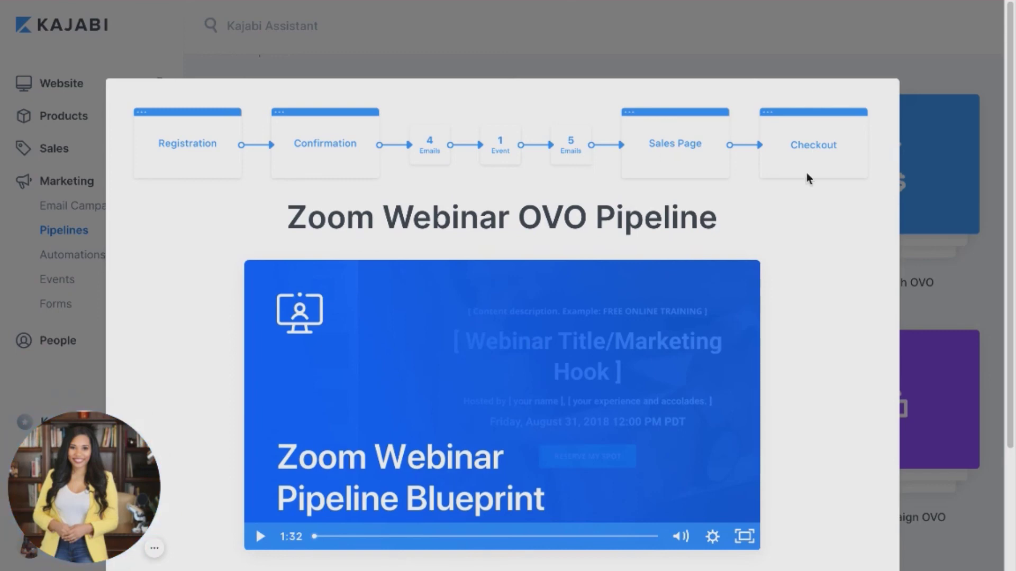
scroll(828, 207, down, 3)
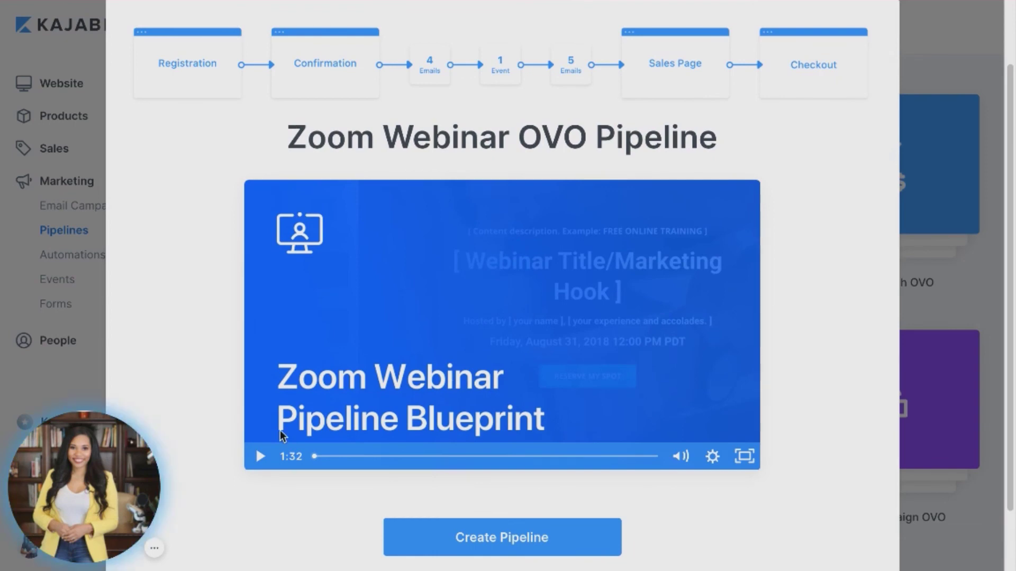
scroll(383, 394, down, 3)
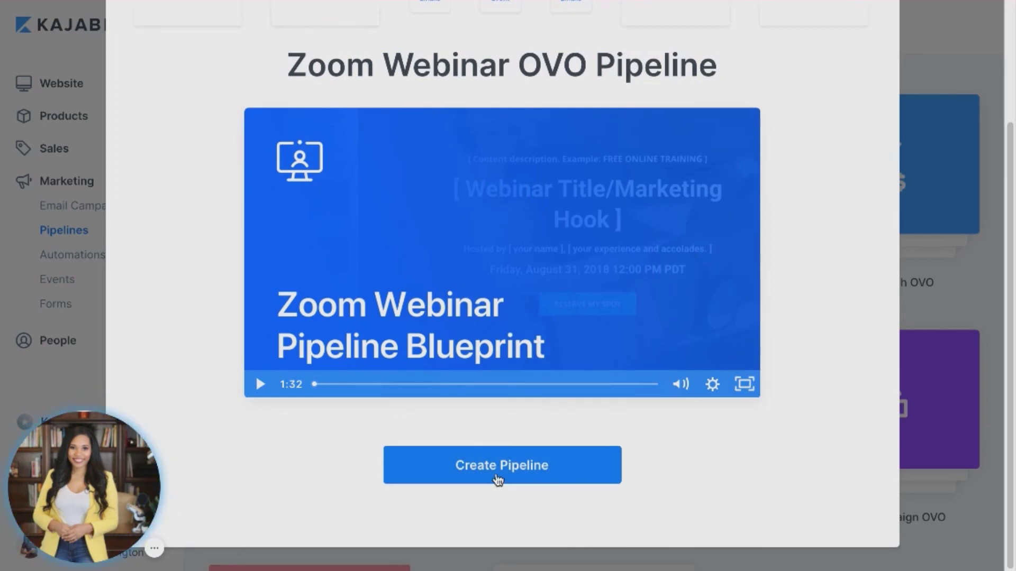
click(498, 476)
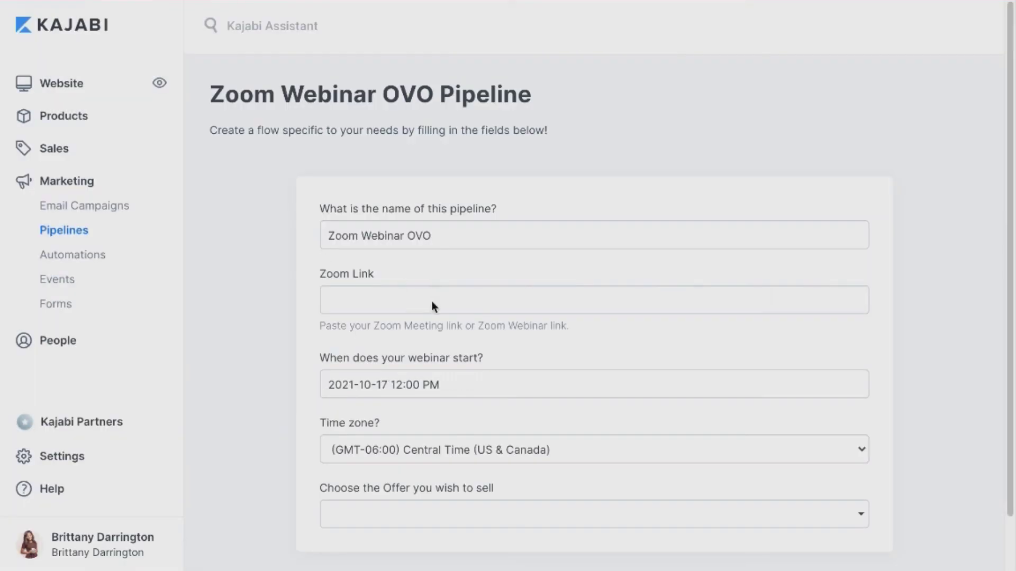
scroll(423, 254, down, 1)
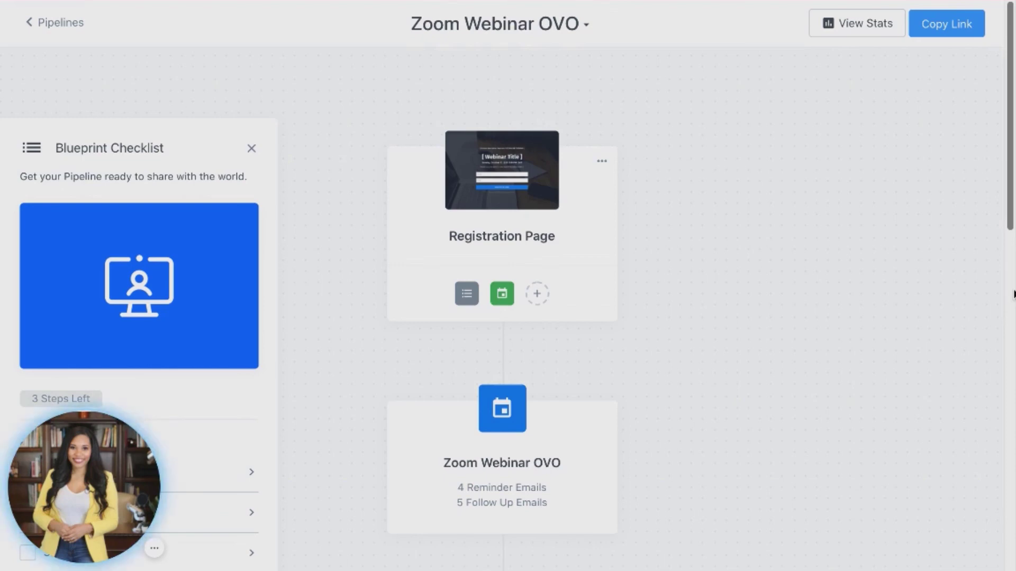
- Examine the pipeline's flow from the Registration Page through the webinar event, Confirmation Page and Sales Page to the Offer Checkout
scroll(806, 419, down, 2)
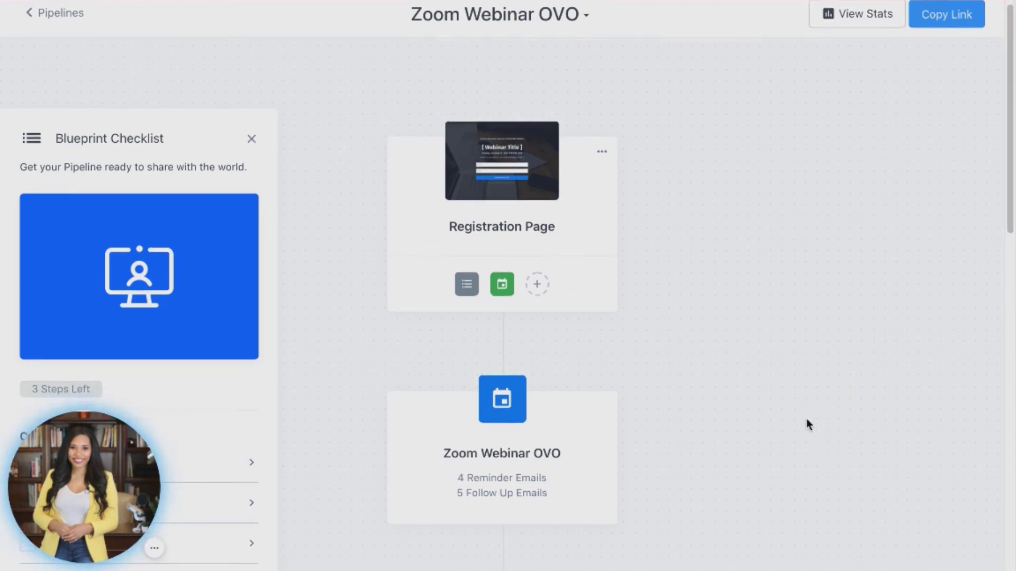
mouse_move(550, 158)
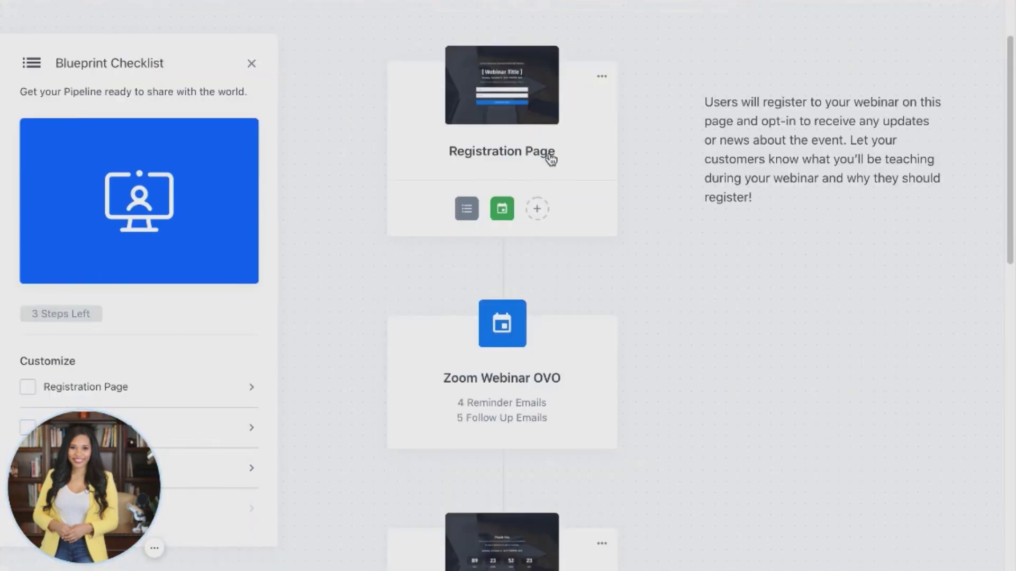
scroll(549, 382, down, 1)
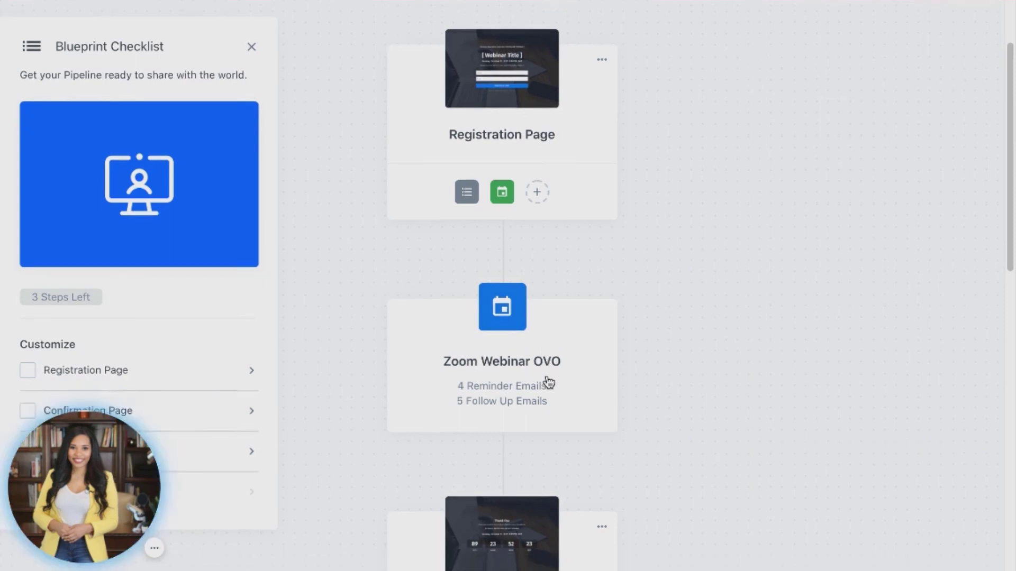
scroll(549, 382, down, 1)
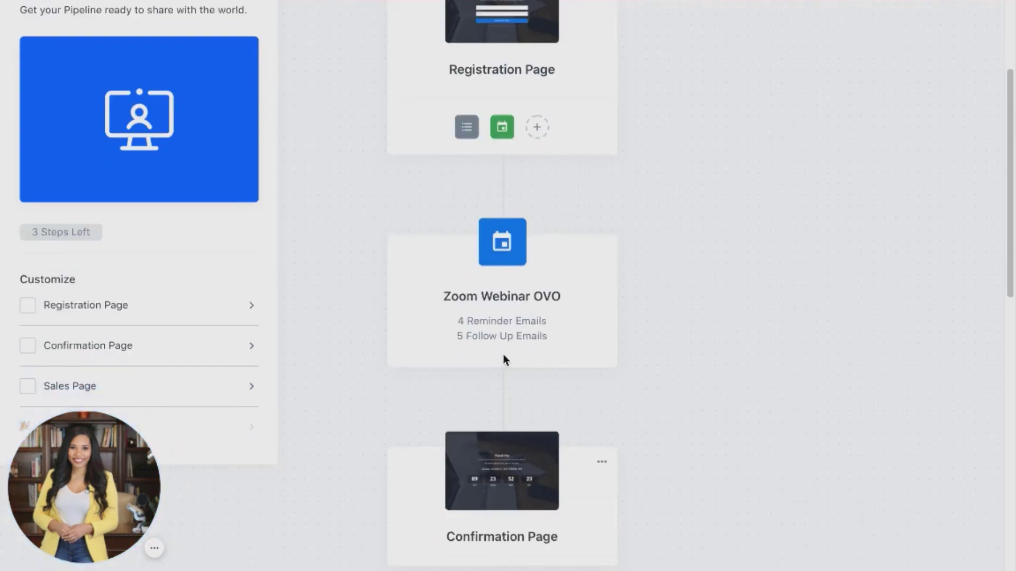
scroll(521, 339, down, 2)
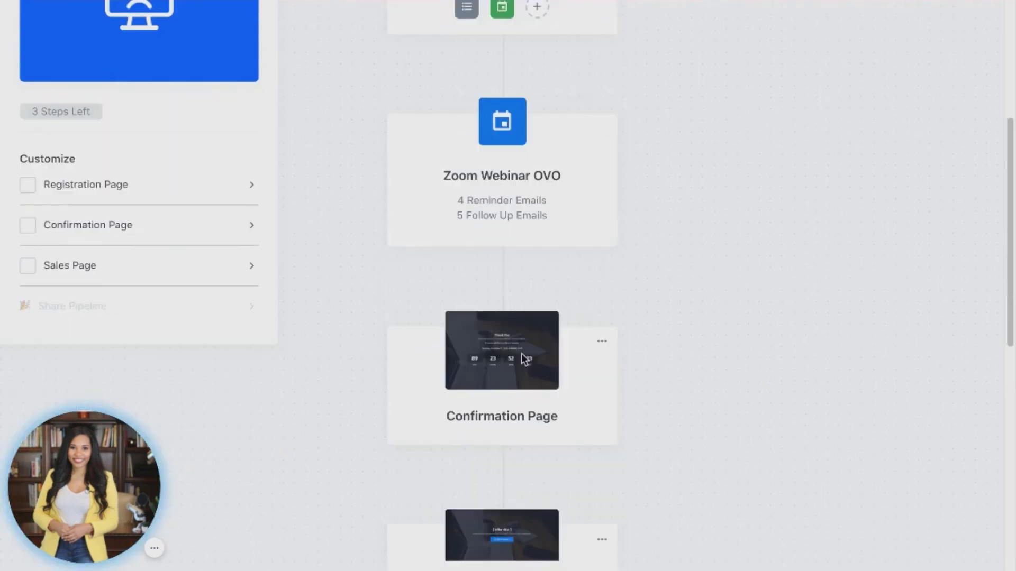
scroll(522, 353, down, 1)
scroll(540, 380, up, 6)
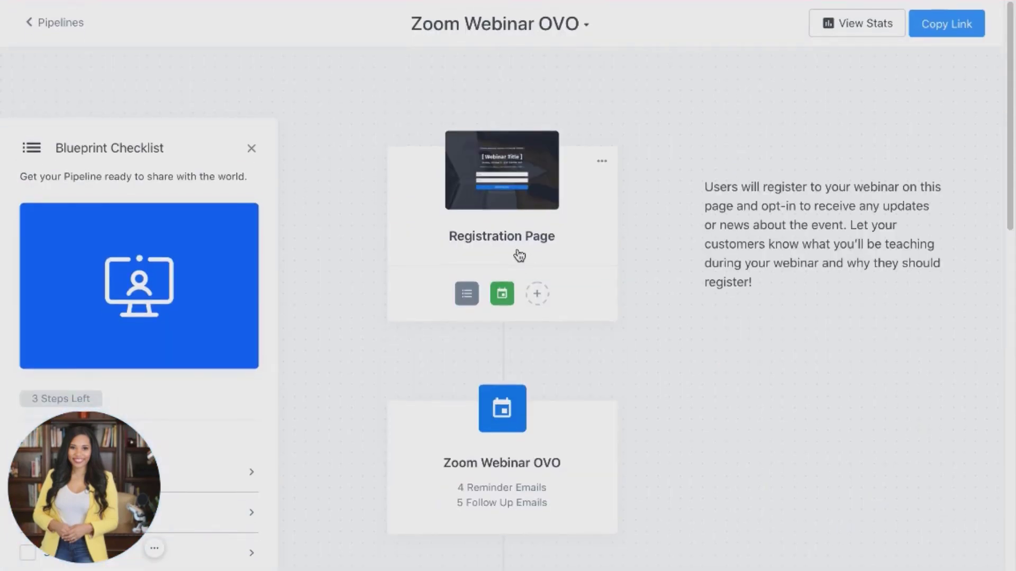
scroll(518, 259, down, 10)
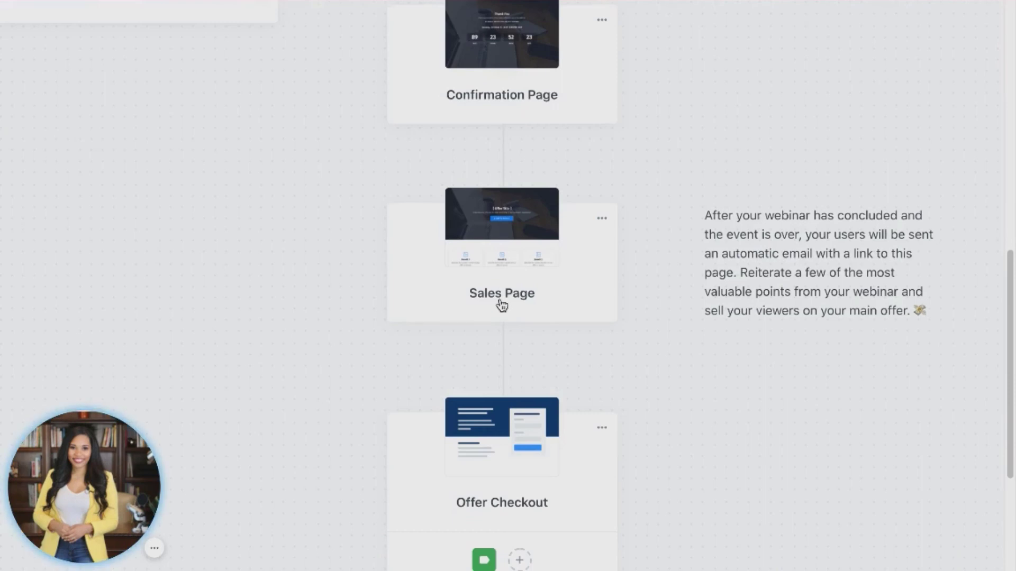
scroll(510, 297, down, 5)
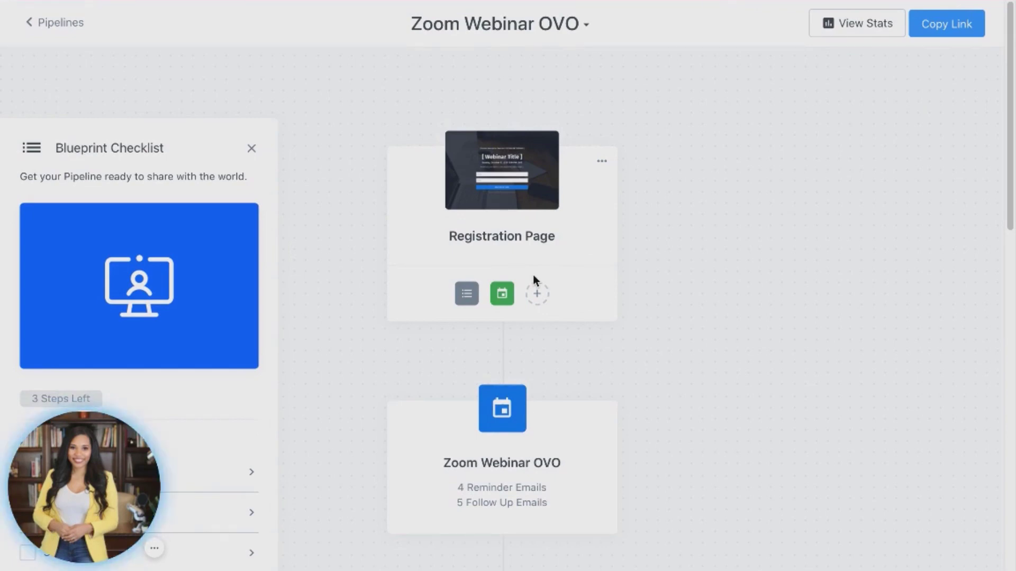
- Add the existing landing page Emily Template Webinar Registration Page between the Zoom Webinar OVO event and the Confirmation Page
mouse_move(532, 189)
scroll(498, 344, down, 4)
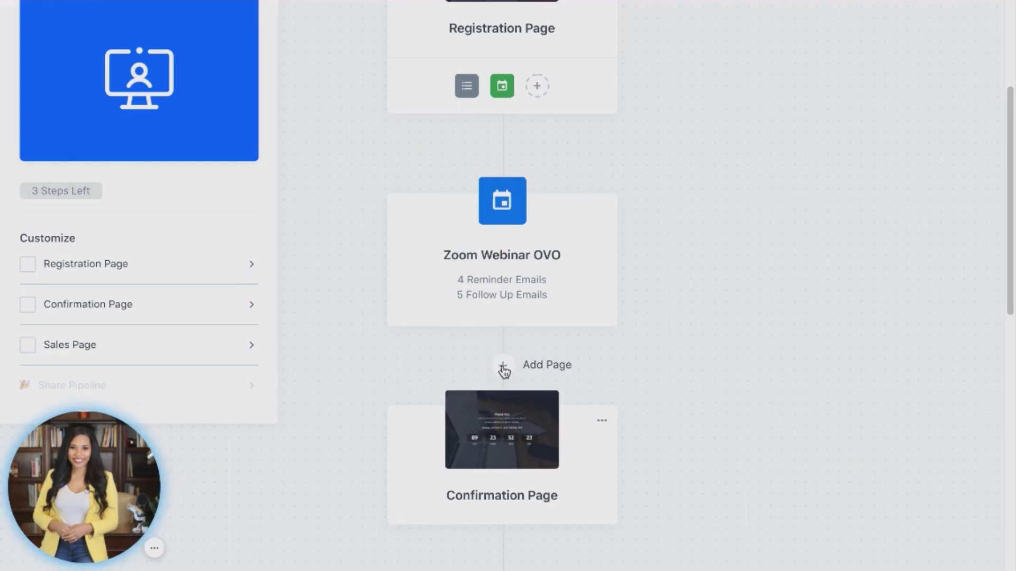
click(503, 367)
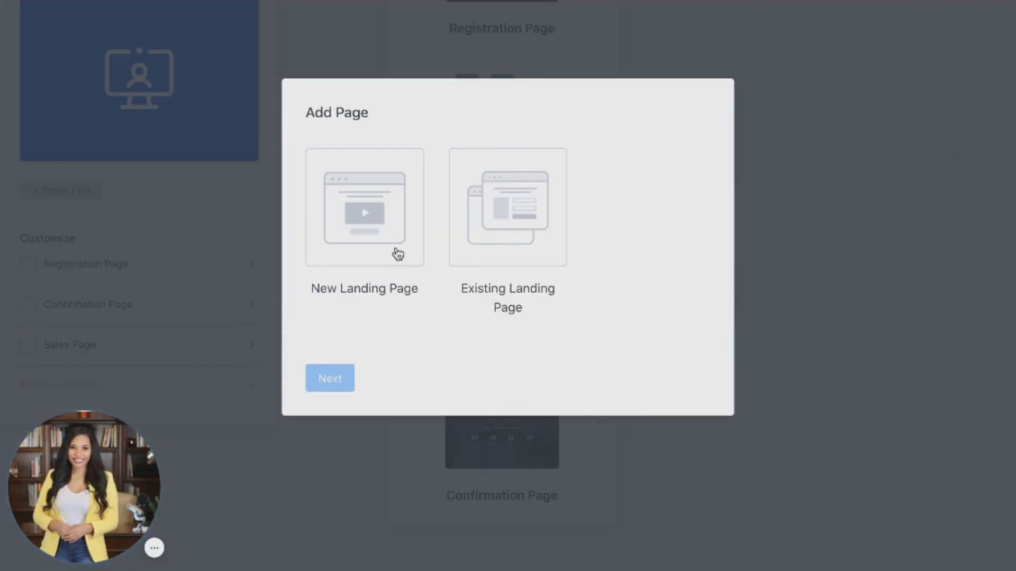
click(537, 227)
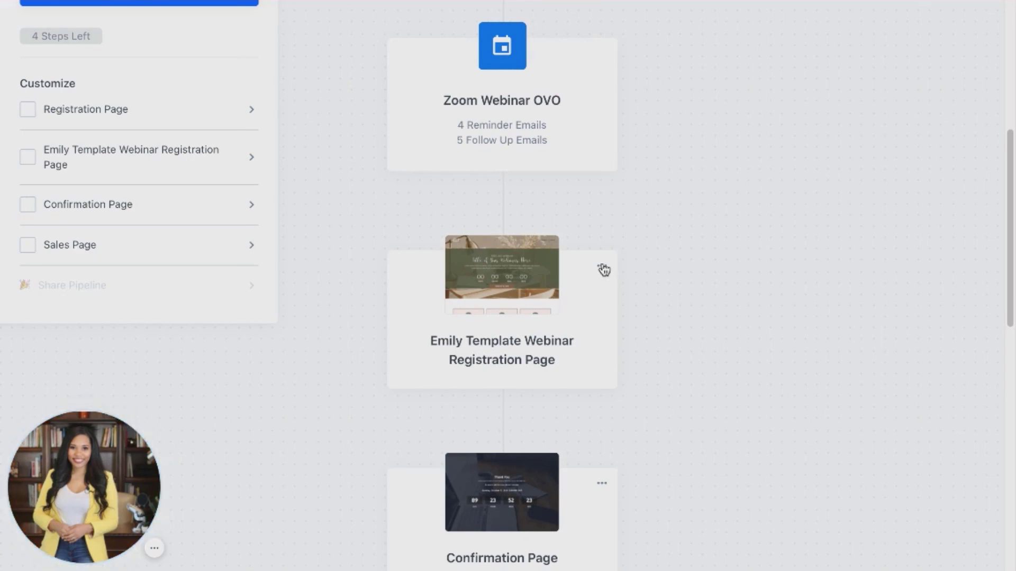
- Reorder the pipeline pages so that Emily Template Webinar Registration Page comes first, above the original Registration Page
scroll(603, 270, up, 7)
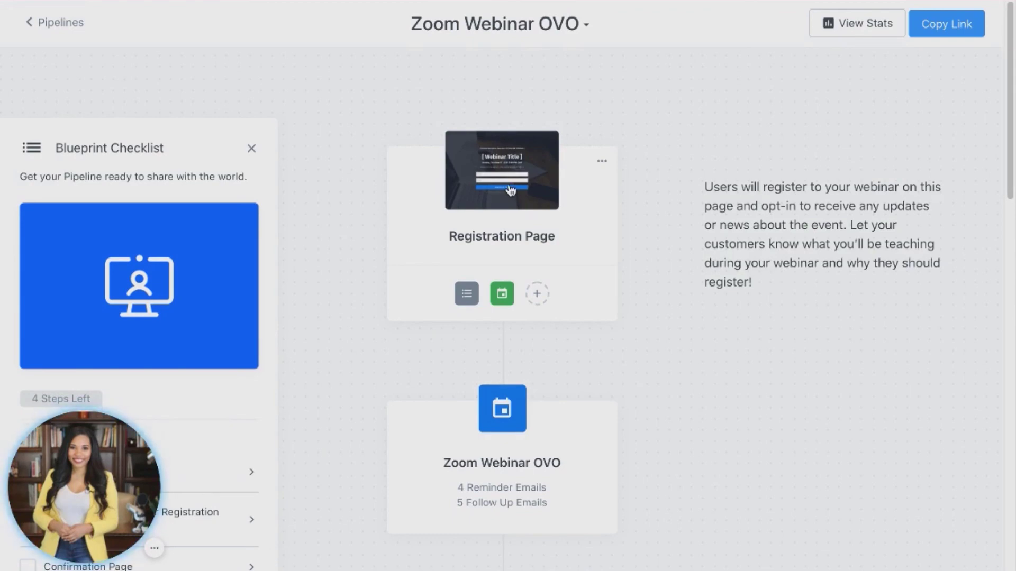
scroll(511, 191, down, 6)
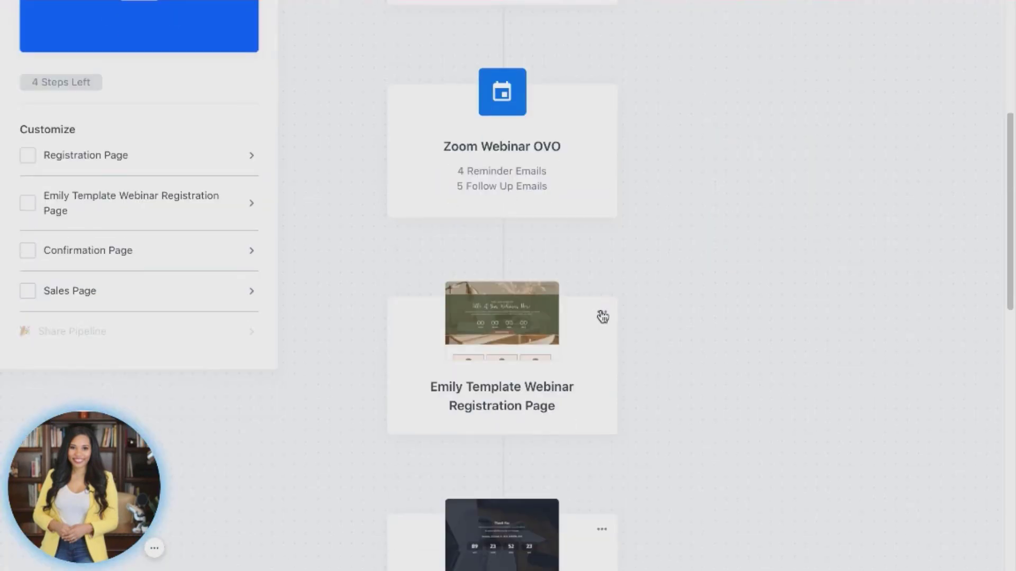
click(602, 316)
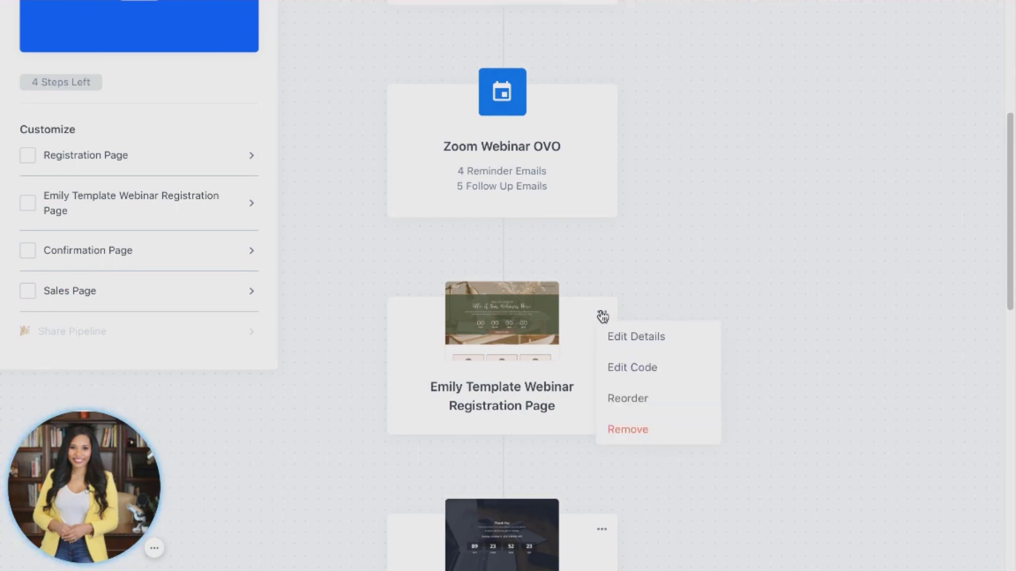
click(633, 401)
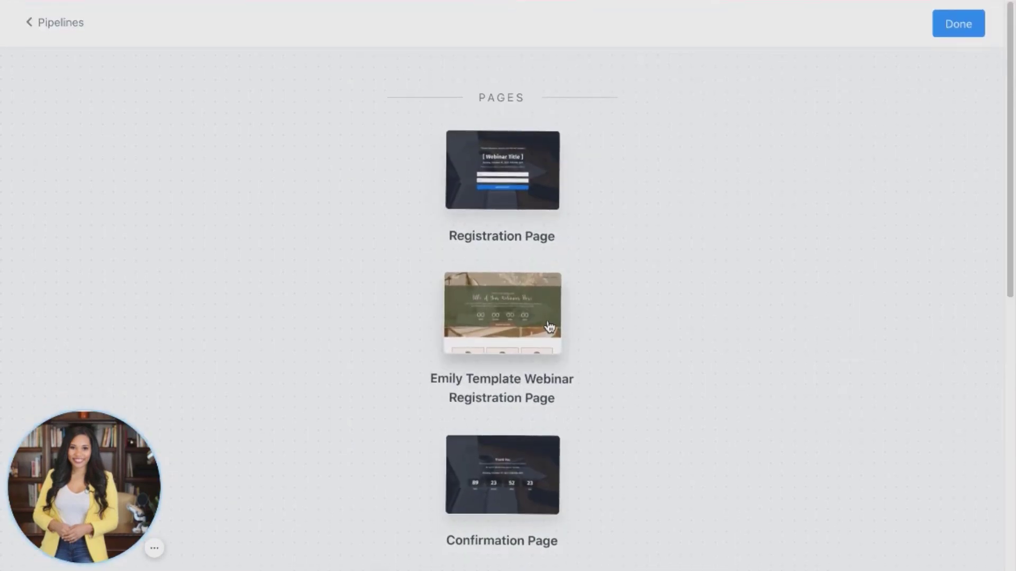
drag(549, 327, 551, 163)
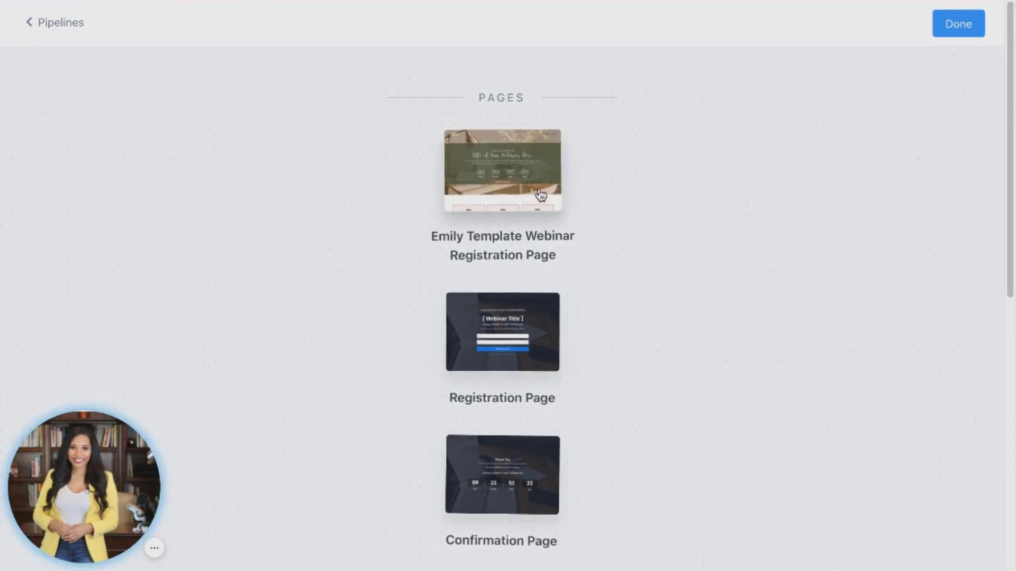
click(955, 32)
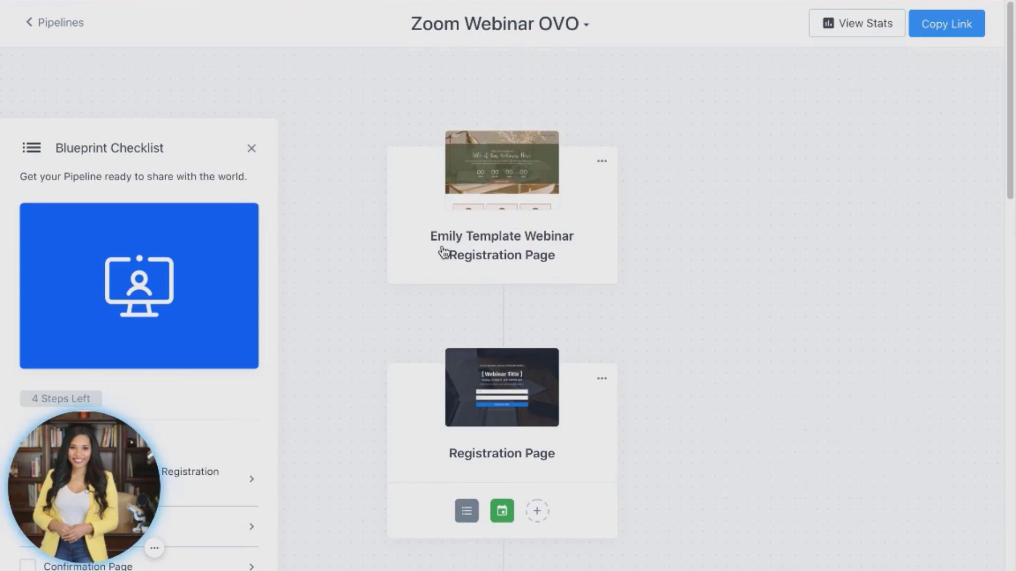
- Review the order of the pipeline's pages and webinar event, and check the options available for the original Registration Page
scroll(560, 273, down, 1)
scroll(561, 274, down, 1)
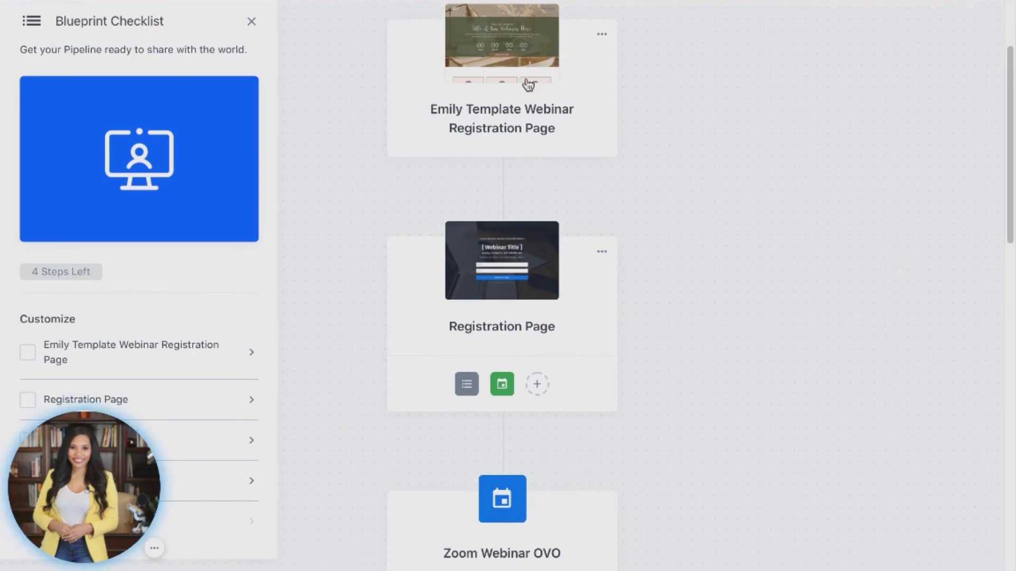
scroll(528, 85, down, 1)
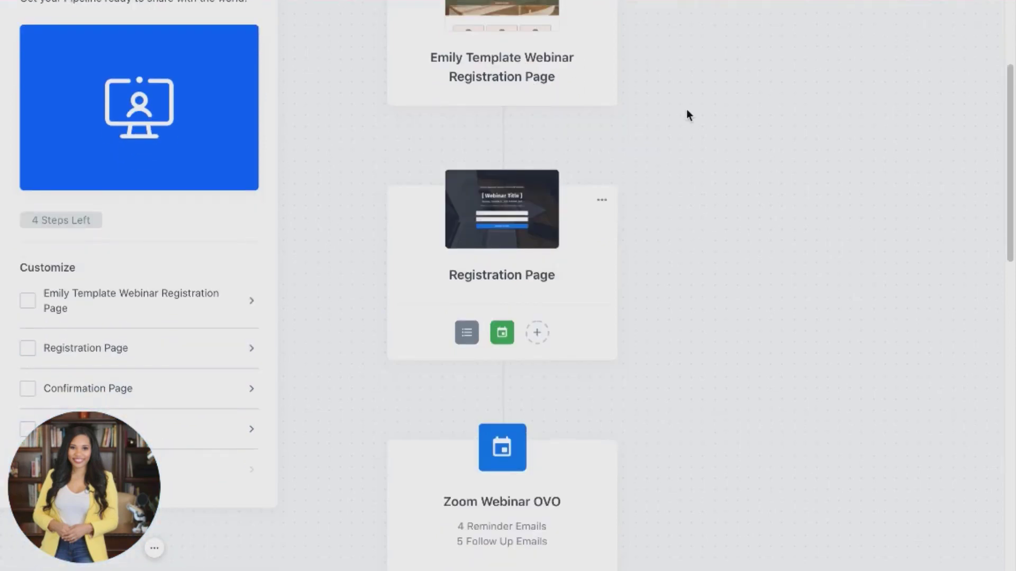
scroll(687, 109, up, 2)
click(603, 307)
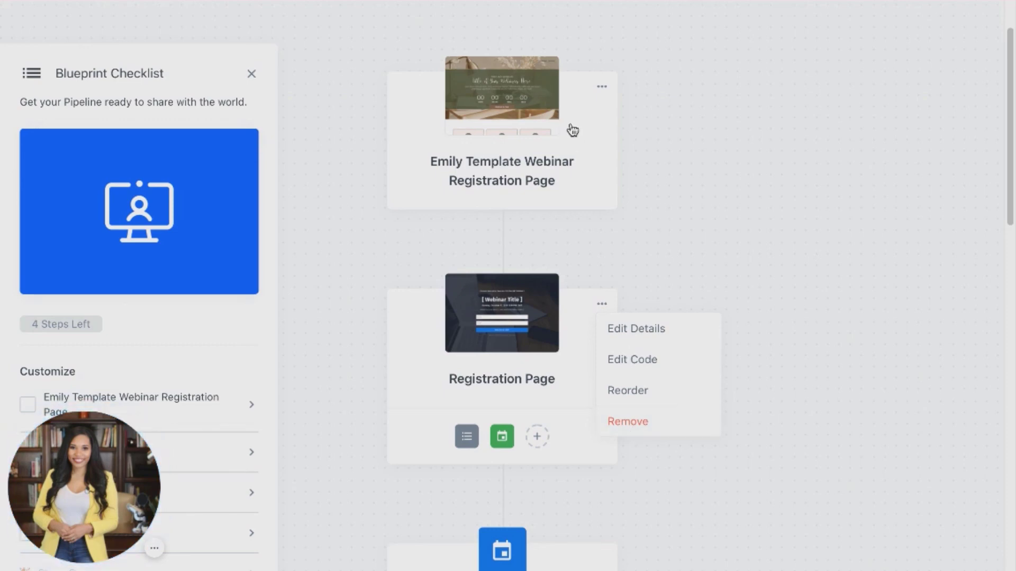
click(643, 143)
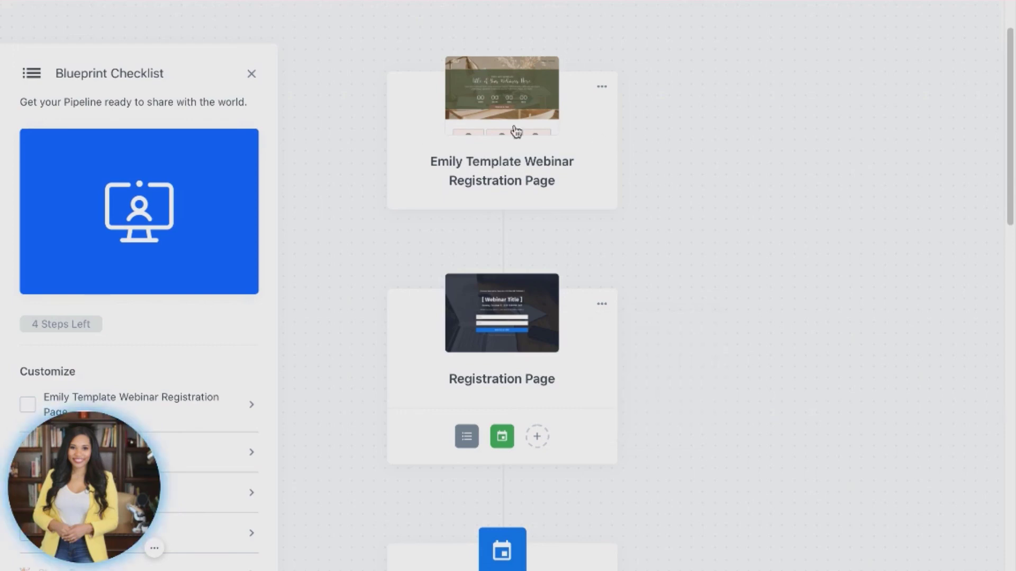
scroll(495, 152, down, 5)
scroll(496, 151, up, 4)
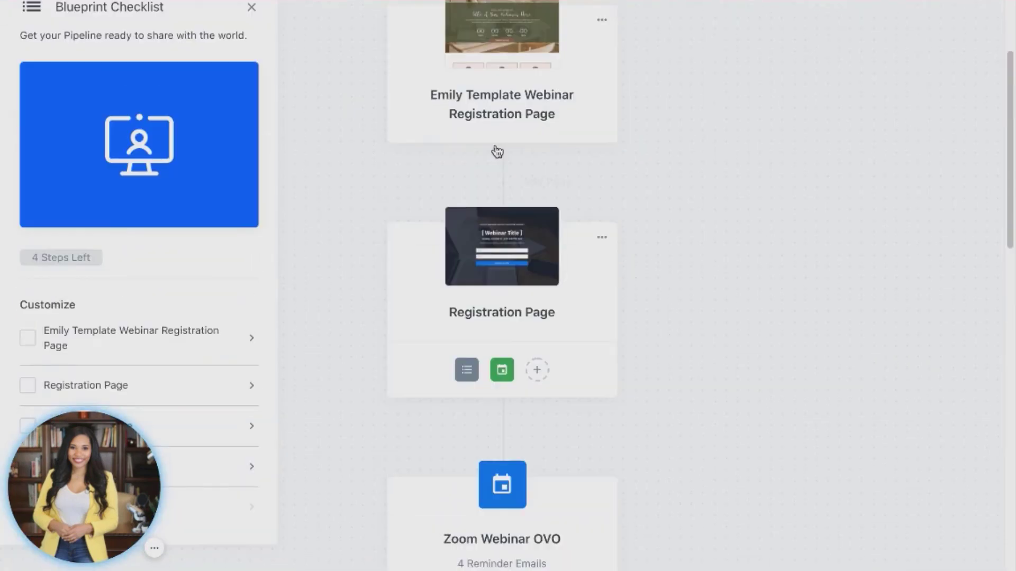
mouse_move(516, 191)
scroll(507, 265, down, 1)
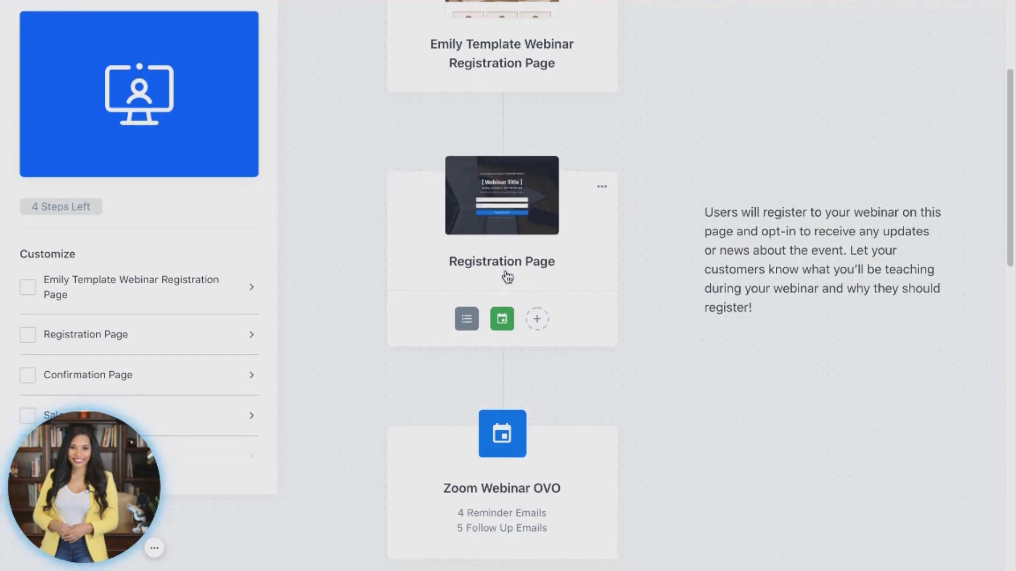
scroll(507, 275, down, 4)
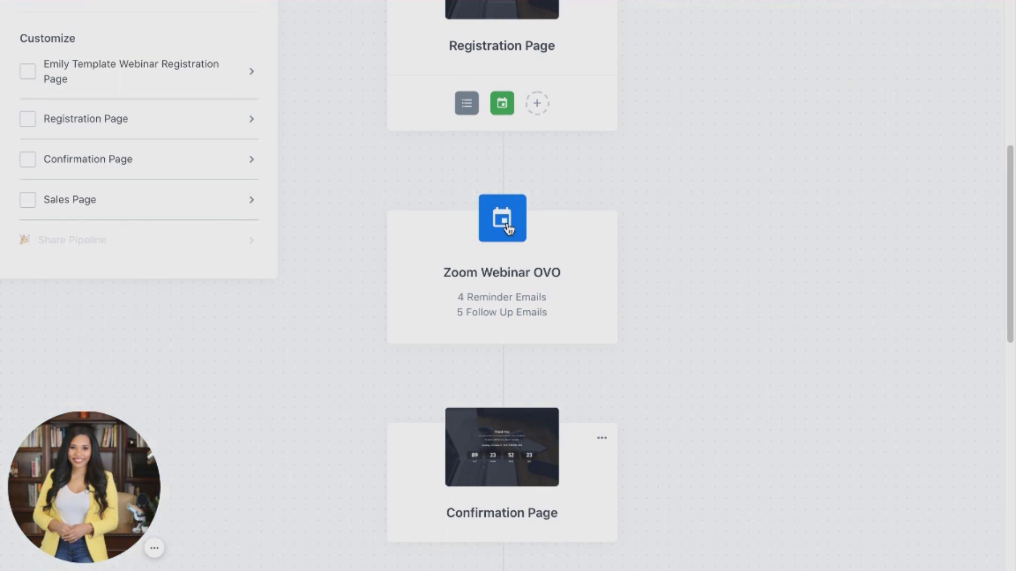
- Open the Zoom Webinar OVO event and look over its full sequence of reminder and follow-up emails
click(507, 226)
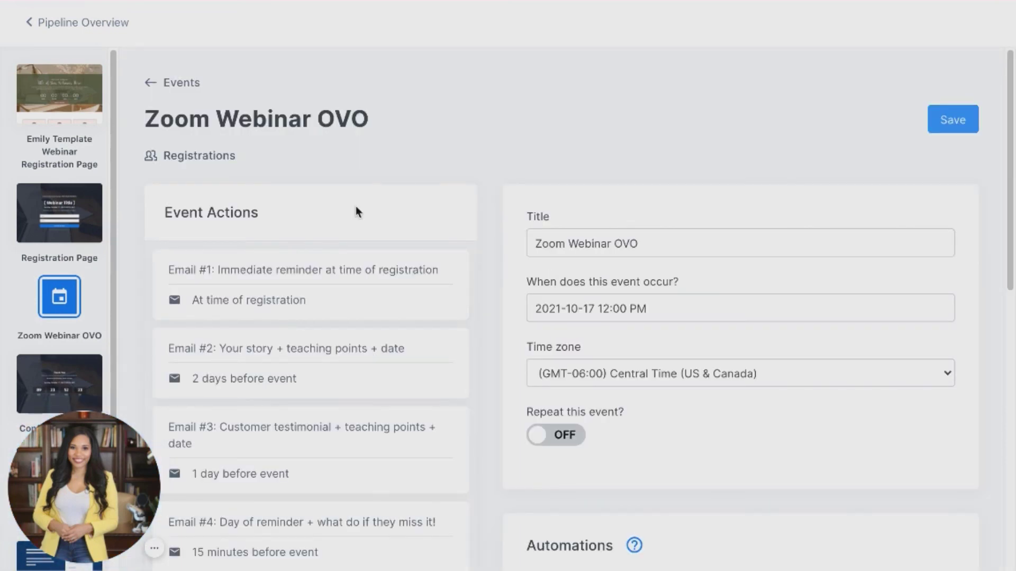
scroll(260, 357, down, 2)
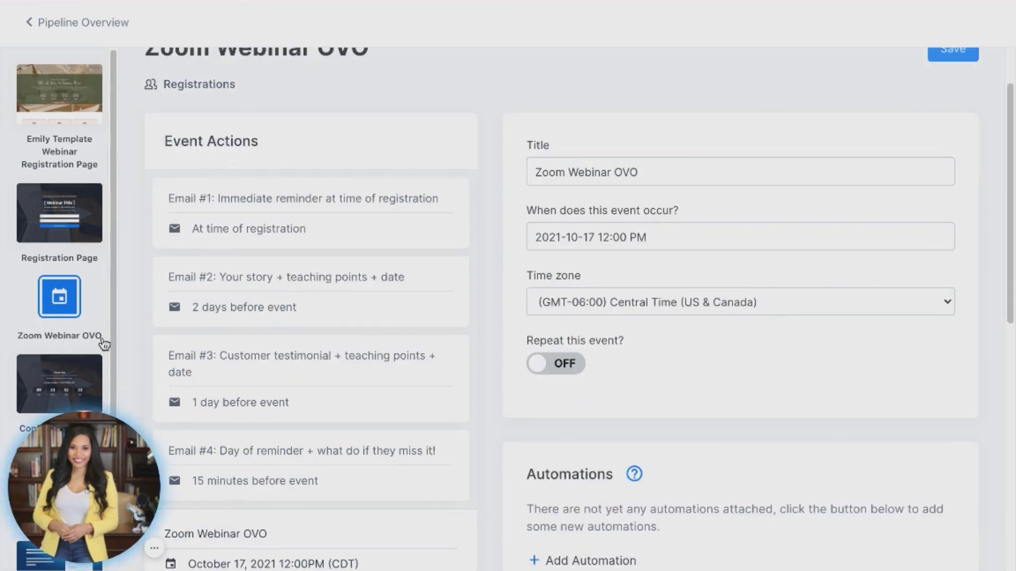
scroll(261, 312, down, 4)
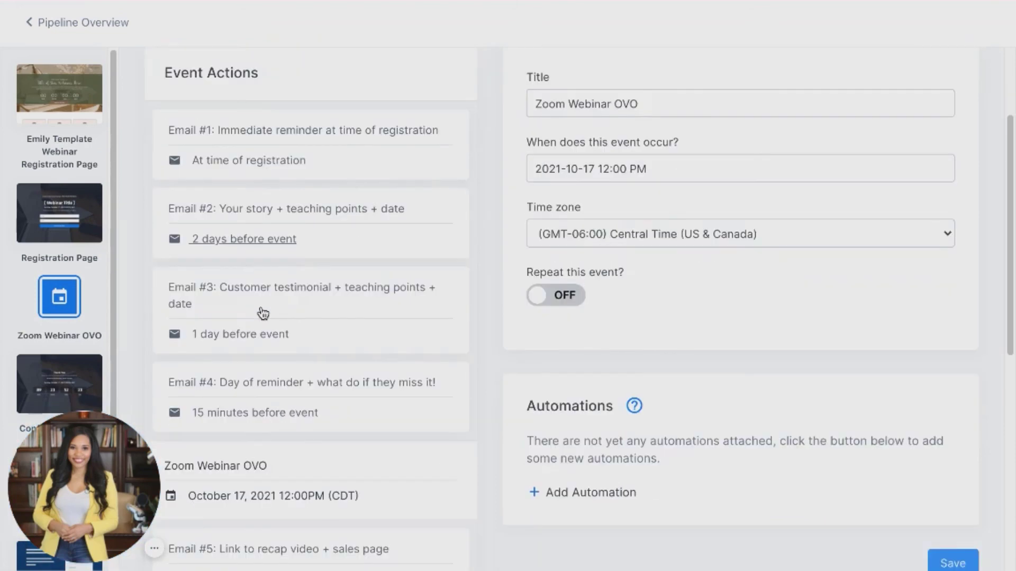
scroll(263, 314, down, 2)
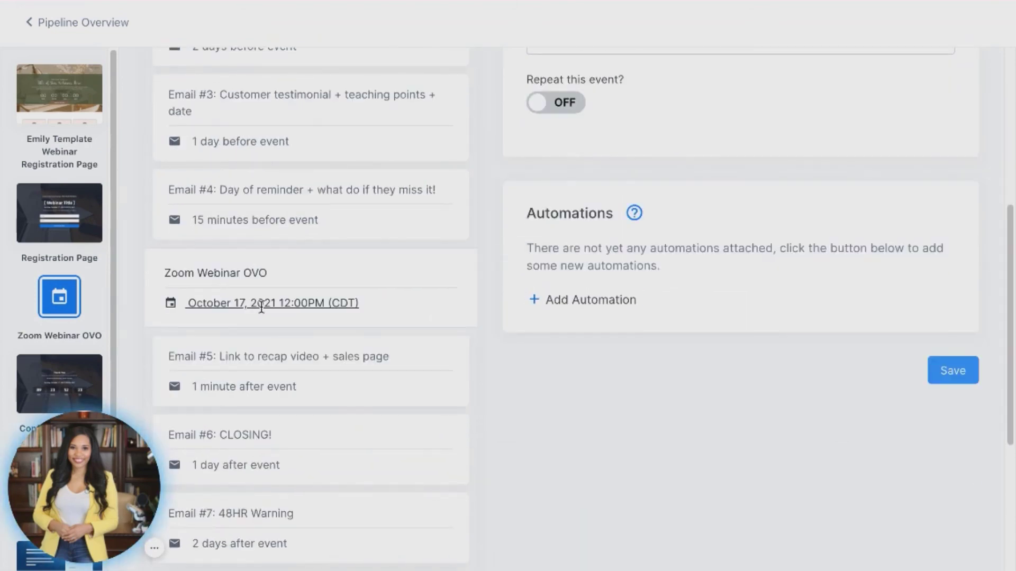
scroll(261, 306, down, 5)
scroll(261, 310, up, 3)
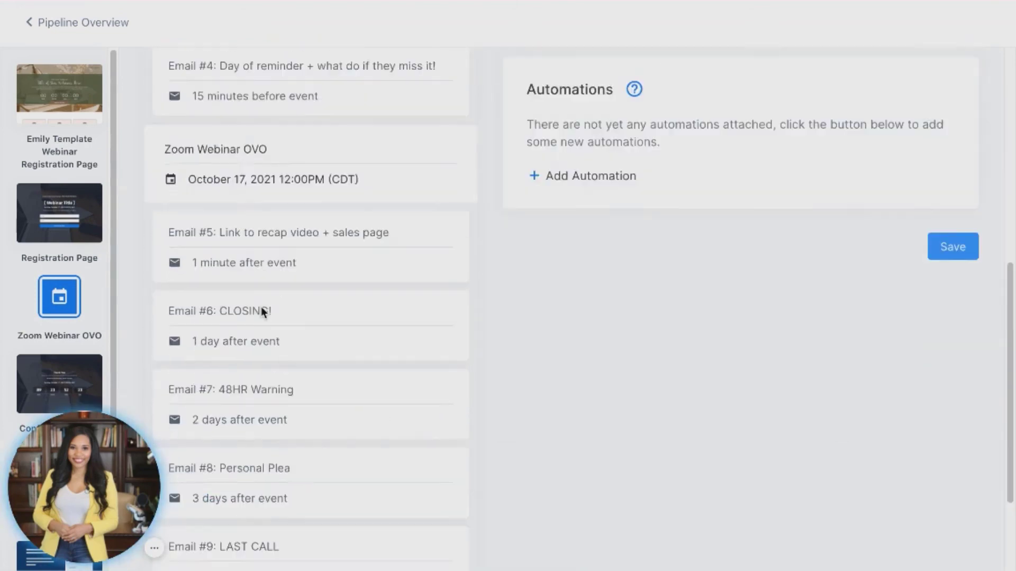
scroll(262, 306, up, 10)
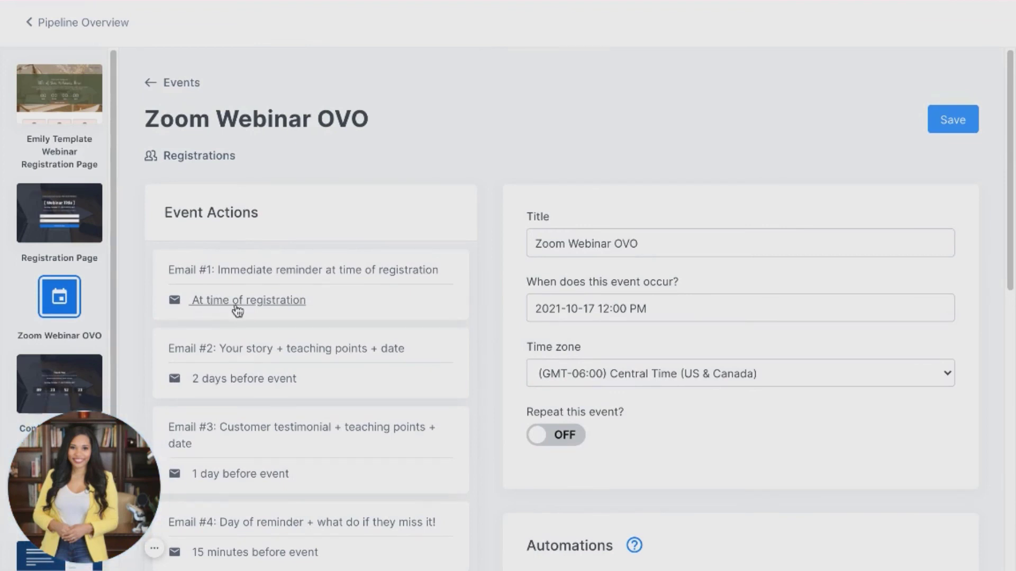
- Read the topic and send timing of each event email, from the immediate registration reminder to the LAST CALL email
scroll(394, 297, down, 2)
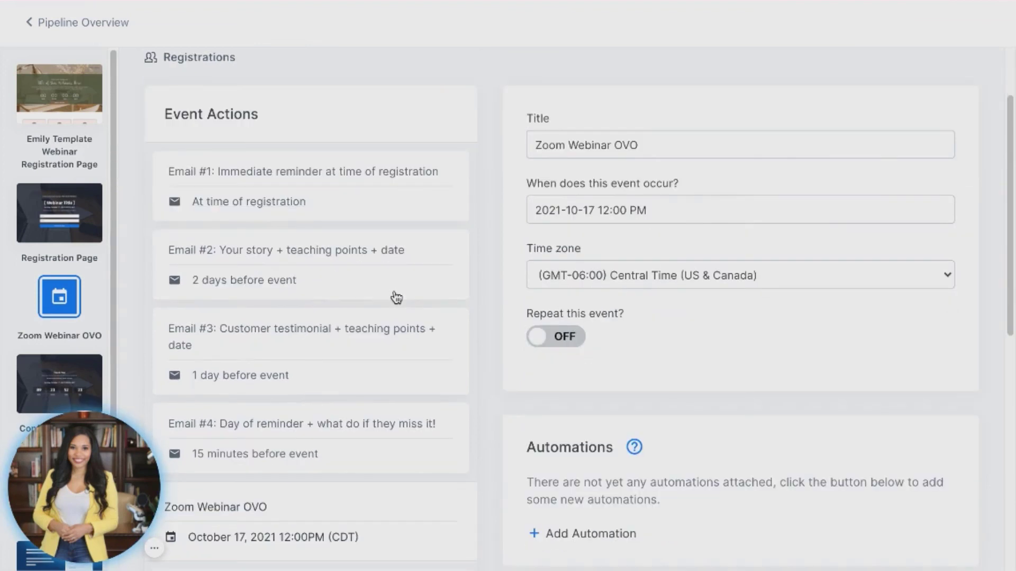
scroll(338, 274, down, 1)
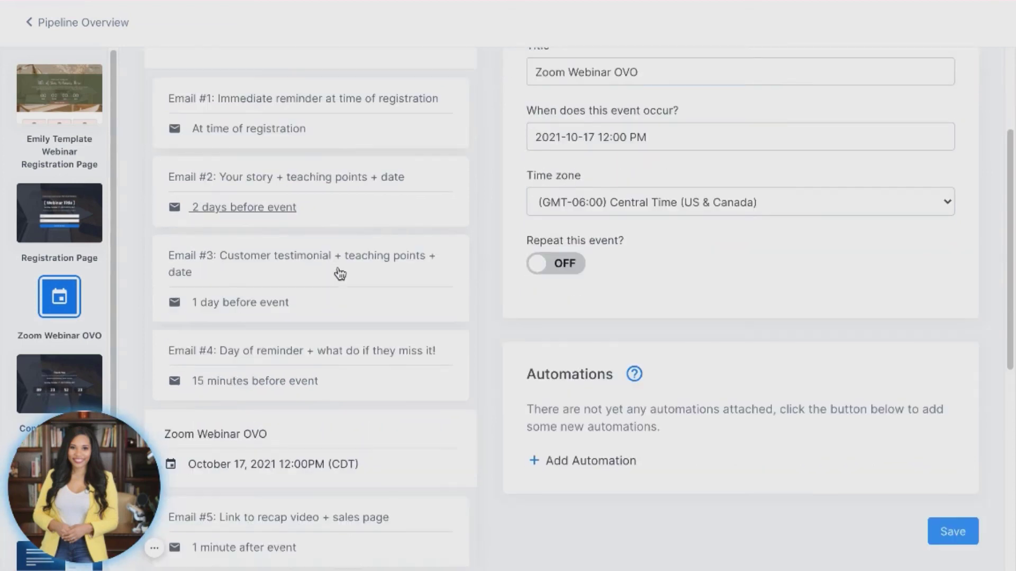
scroll(339, 274, down, 1)
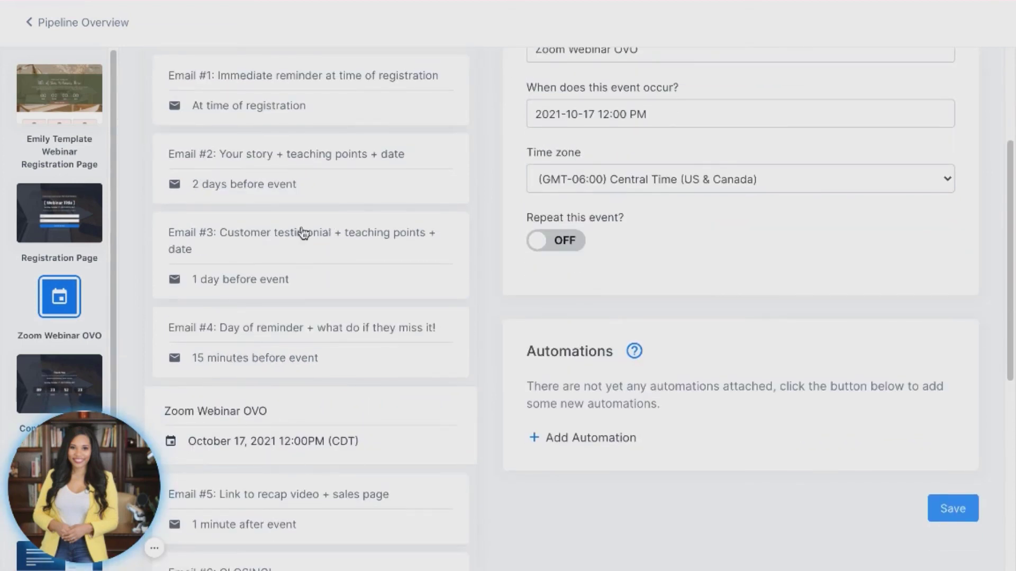
scroll(347, 254, down, 1)
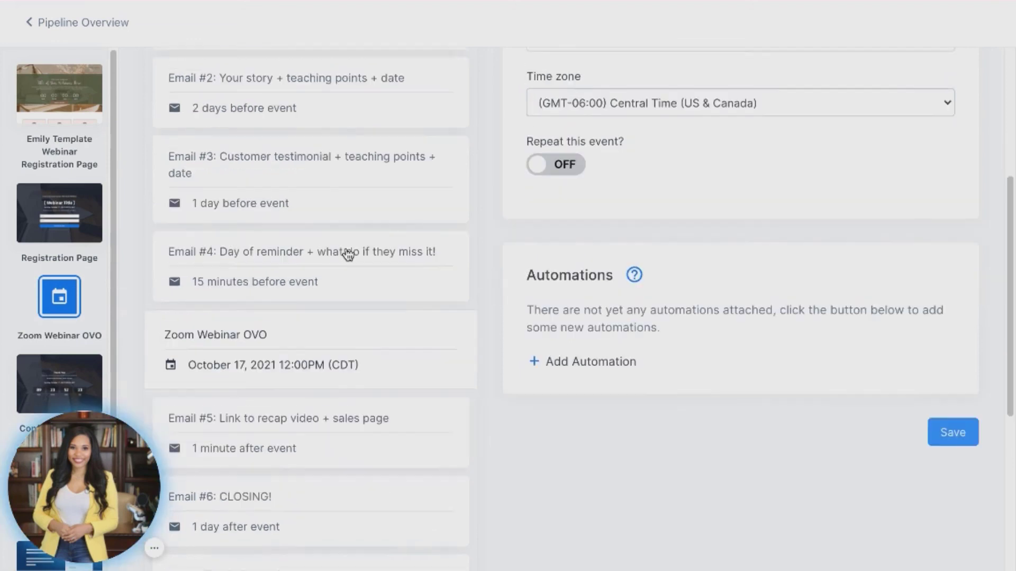
scroll(323, 302, down, 1)
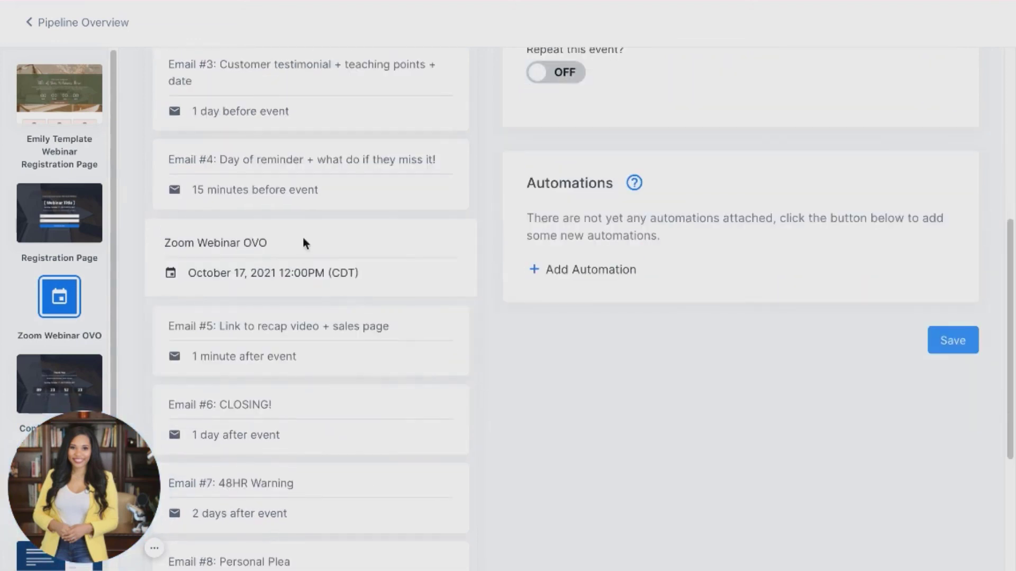
scroll(320, 379, down, 2)
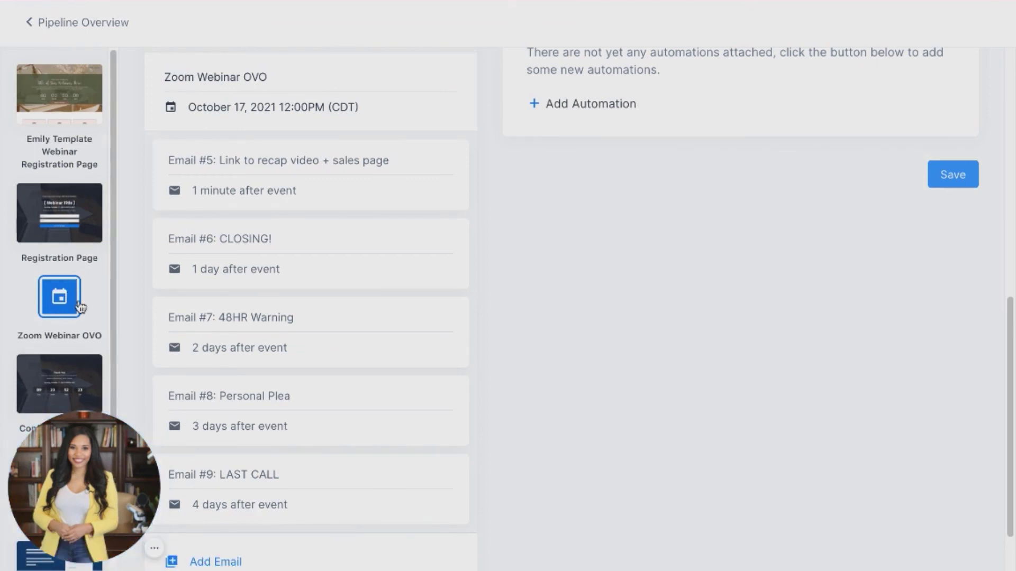
- Return to the pipeline overview and review the flow from the Registration Page through the Confirmation Page and Sales Page to the Offer Checkout
click(79, 22)
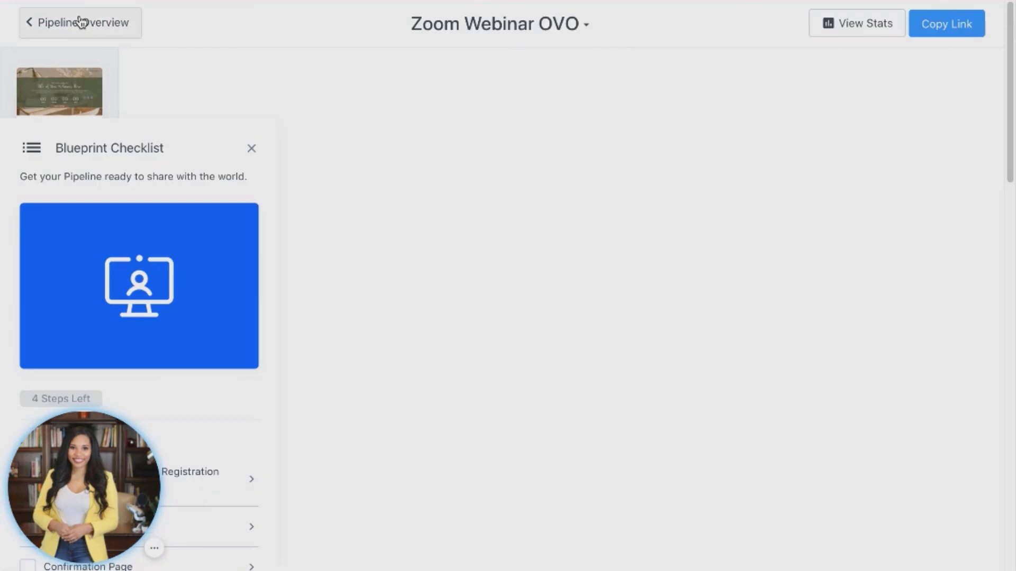
scroll(542, 270, down, 12)
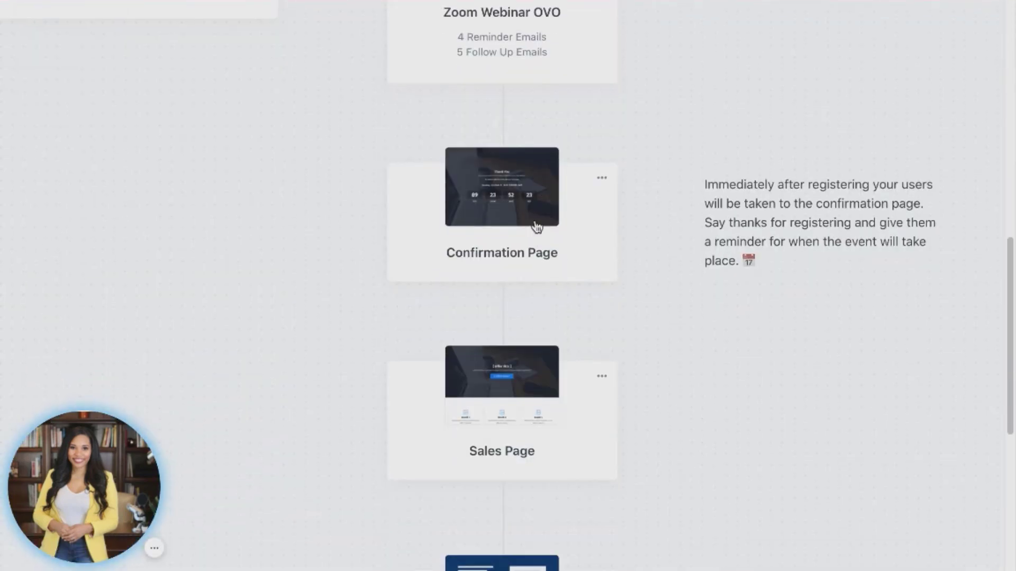
scroll(537, 226, up, 8)
scroll(524, 222, up, 3)
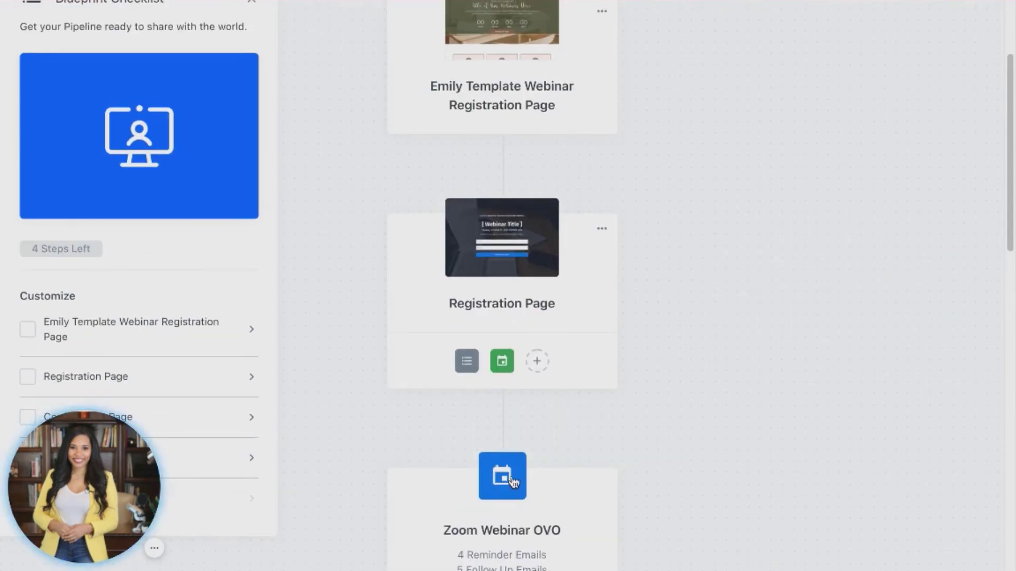
mouse_move(542, 271)
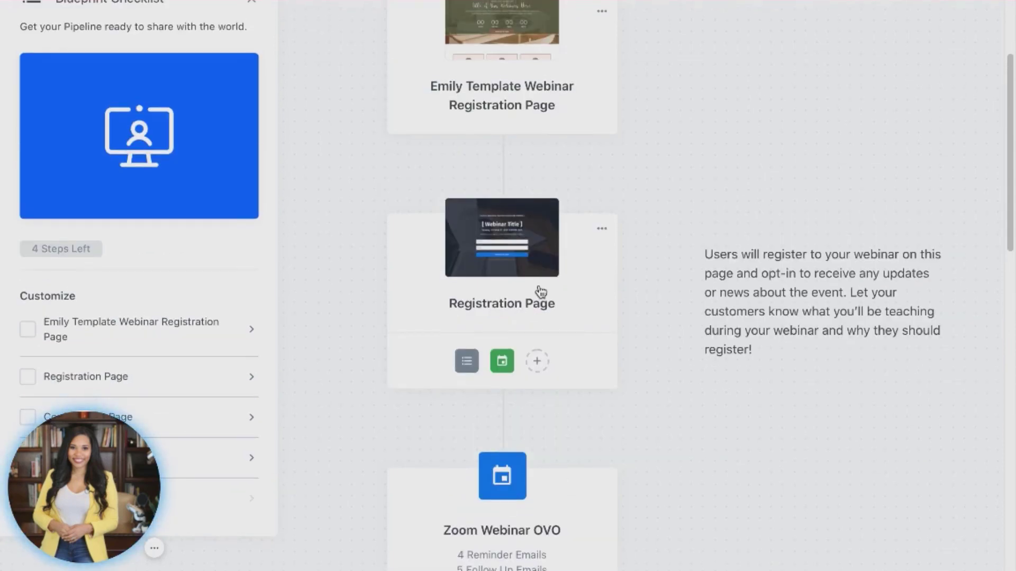
scroll(535, 233, down, 10)
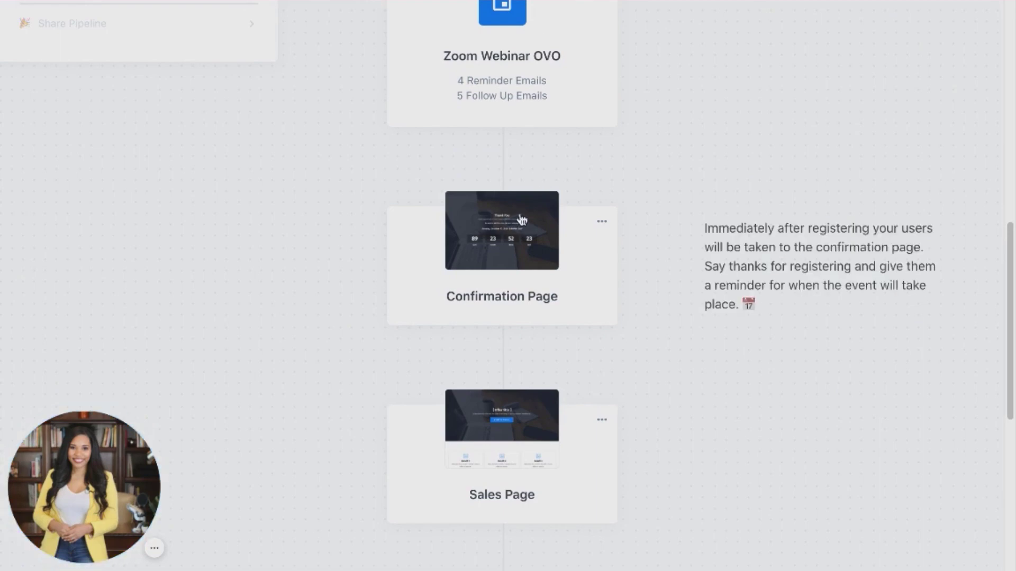
scroll(524, 194, down, 4)
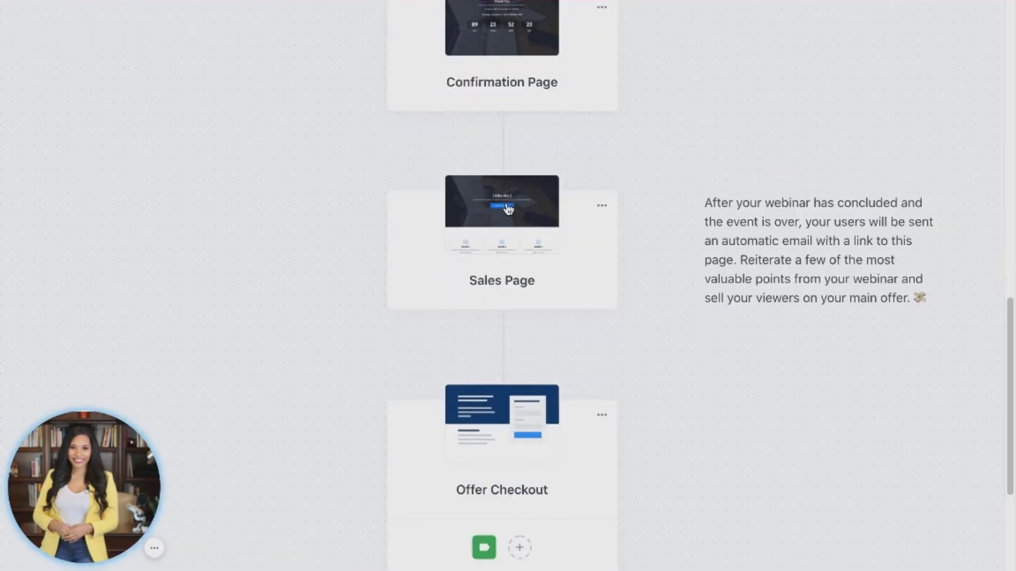
mouse_move(506, 350)
scroll(503, 263, down, 4)
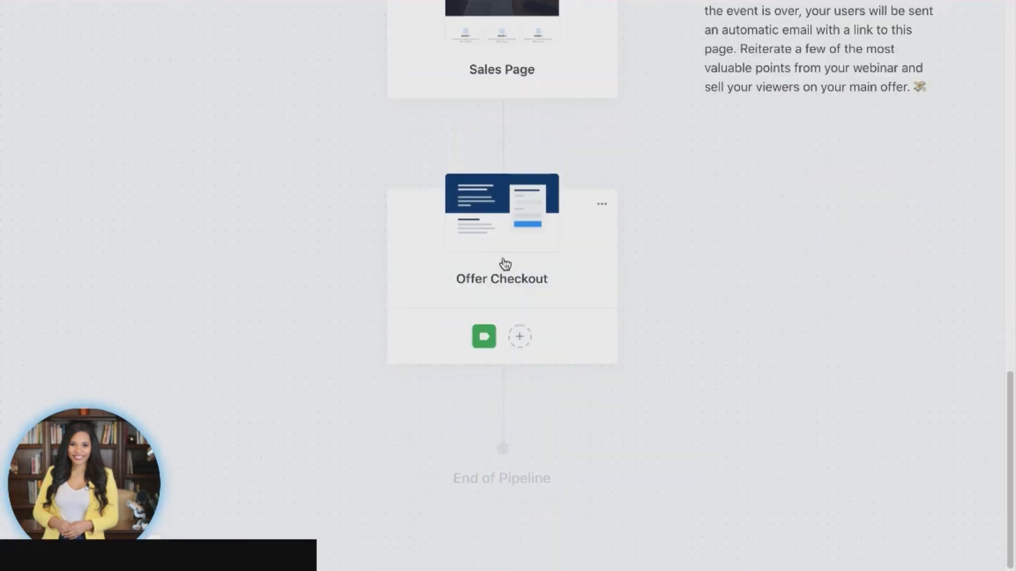
- Open the Offer Checkout's Done for You Bella Sales Funnel Kit offer and check its details, pricing and included products
click(476, 240)
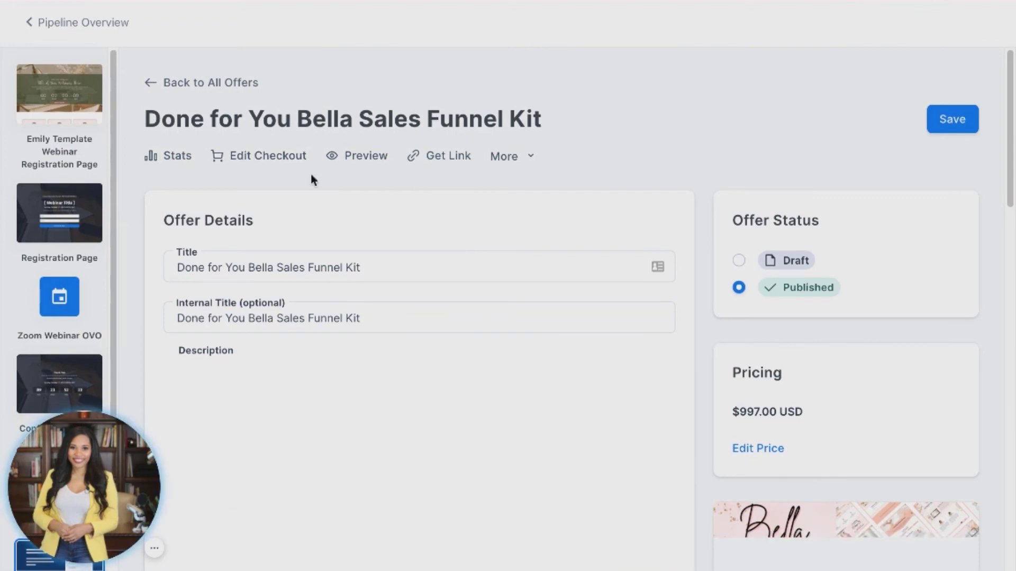
scroll(320, 240, down, 2)
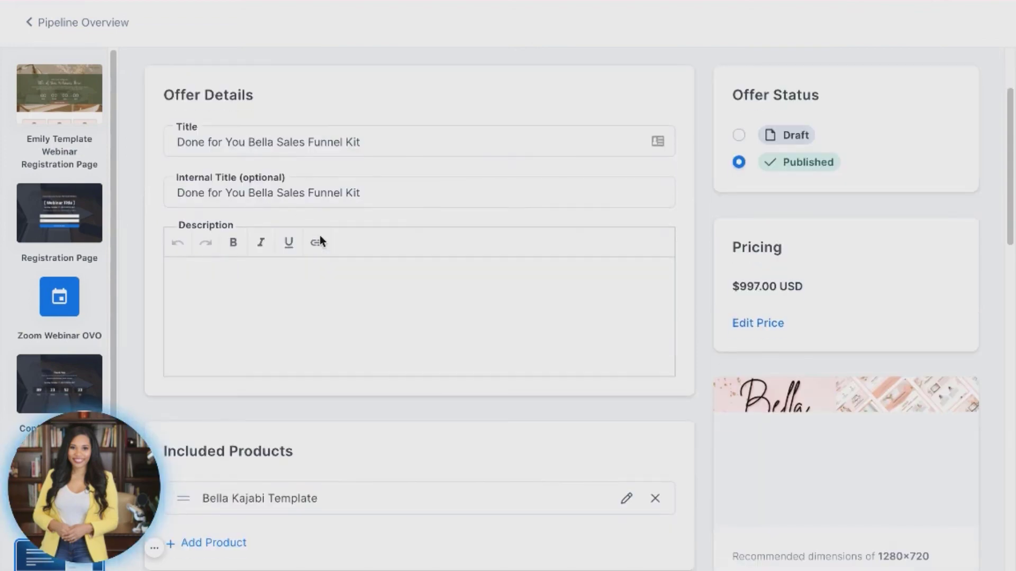
scroll(320, 243, up, 2)
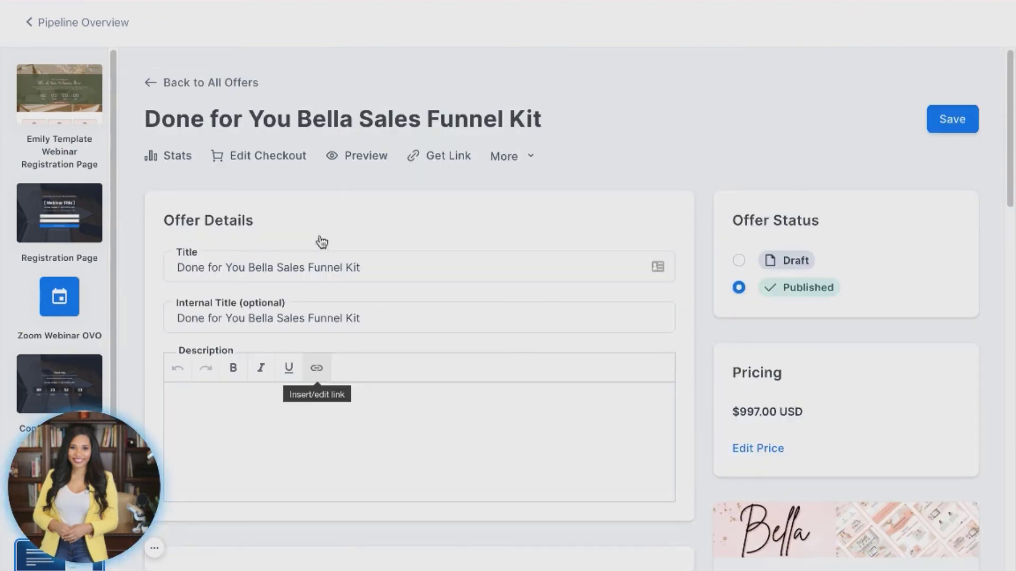
- Open the offer's checkout page for editing and examine its contact fields, payment options, service agreement and Bella Lead Magnet order bump
click(267, 159)
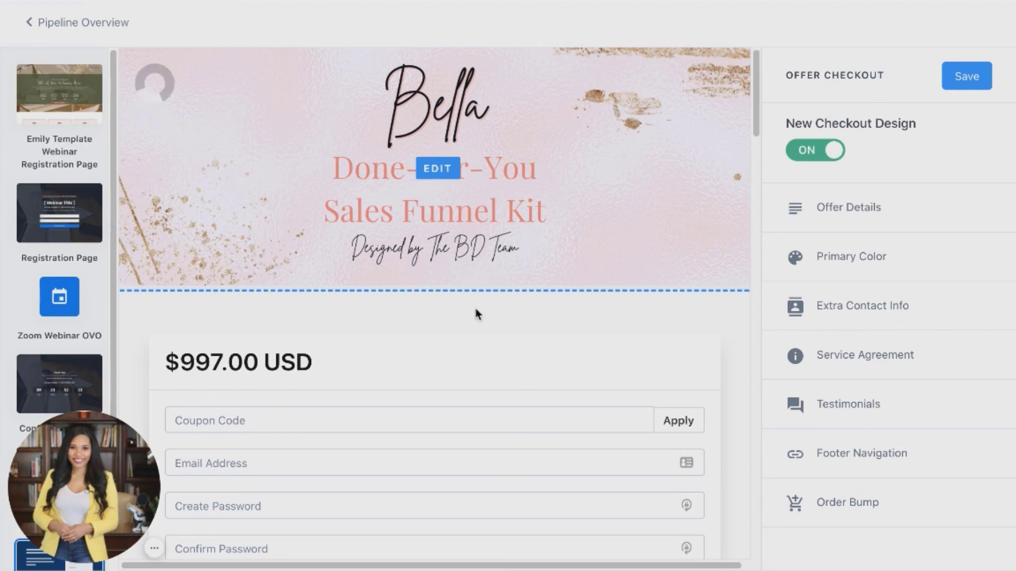
scroll(479, 301, down, 2)
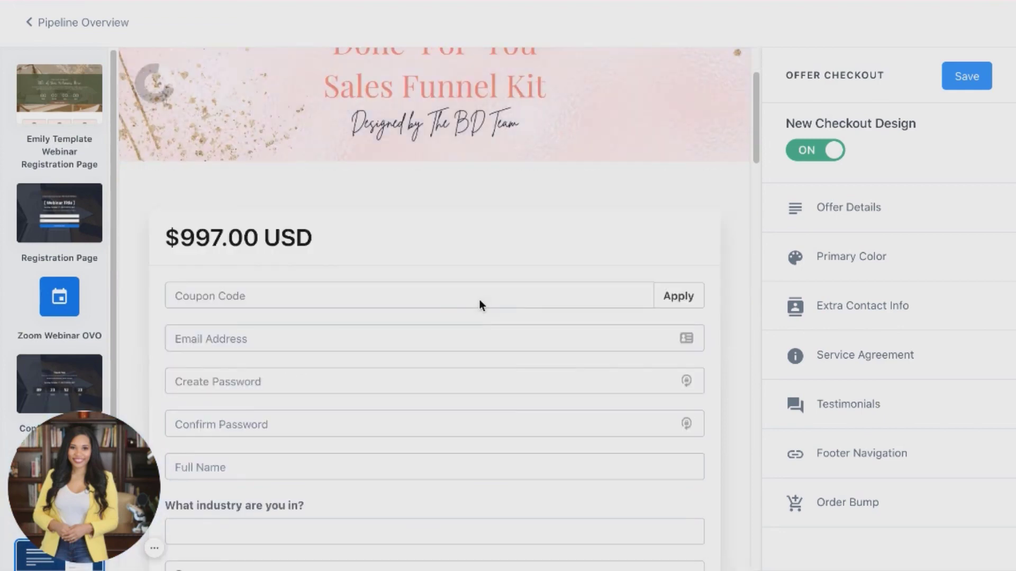
scroll(479, 299, down, 10)
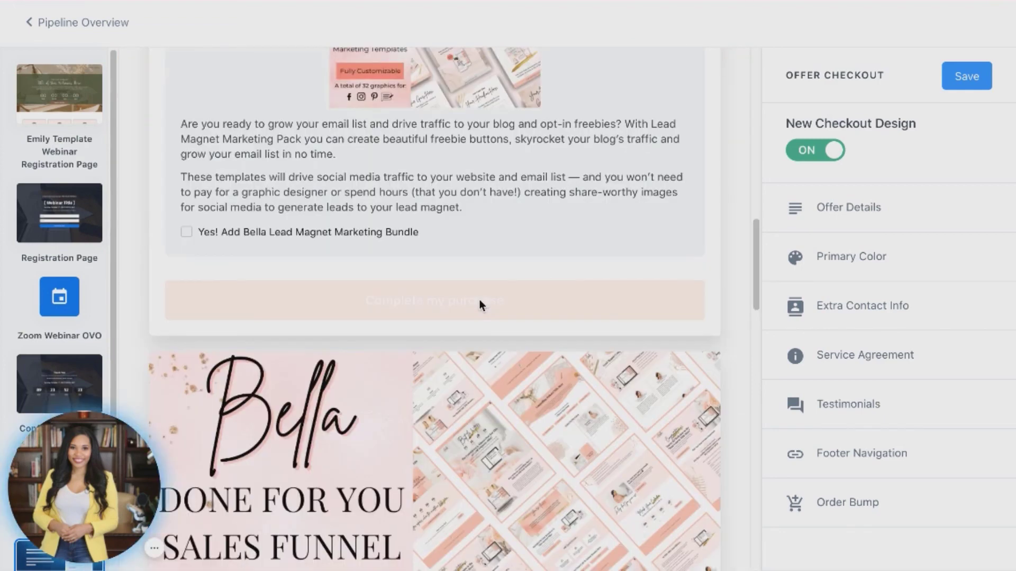
scroll(480, 300, up, 4)
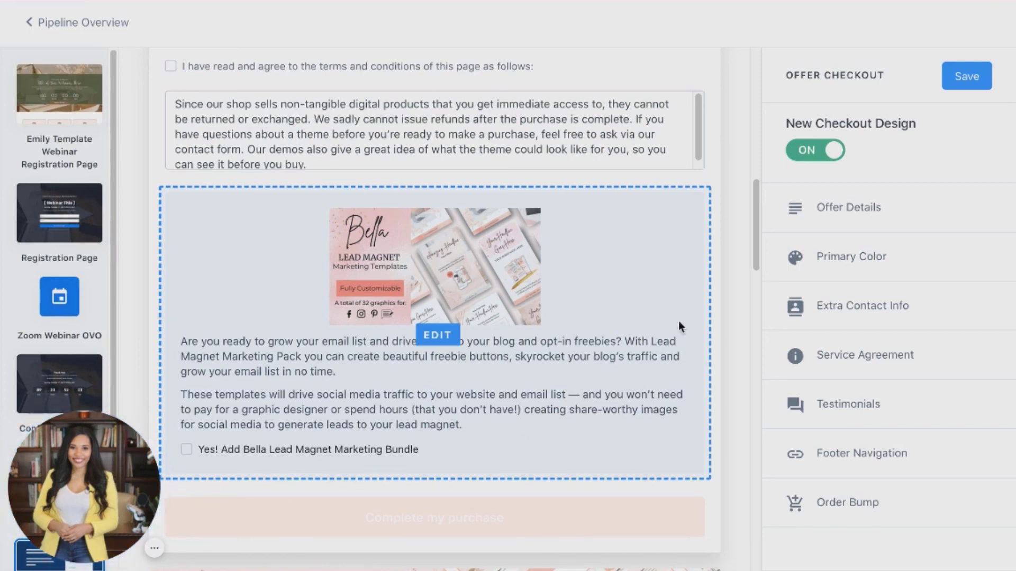
scroll(708, 270, up, 3)
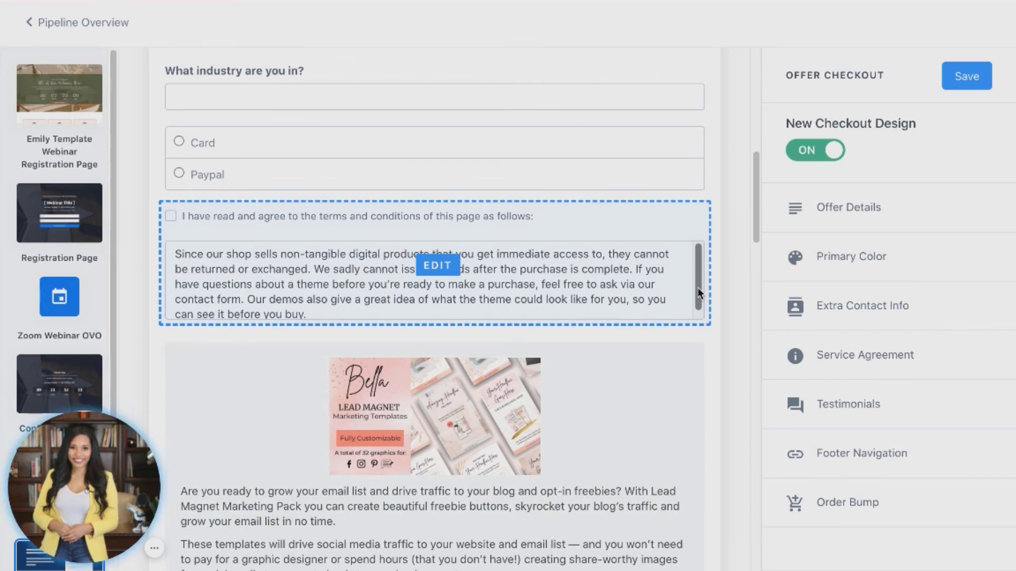
scroll(710, 241, down, 2)
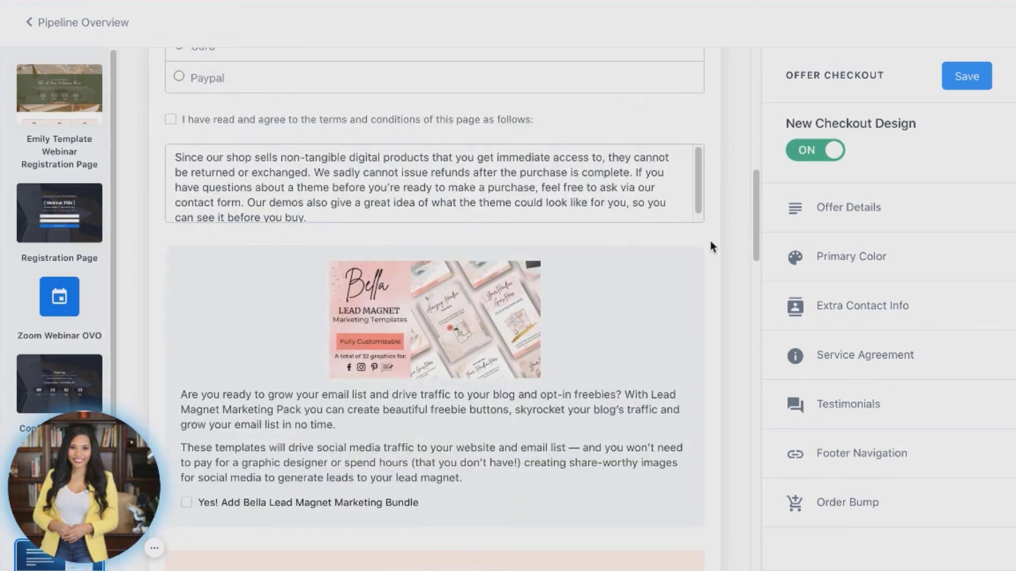
scroll(710, 240, up, 10)
scroll(621, 327, down, 12)
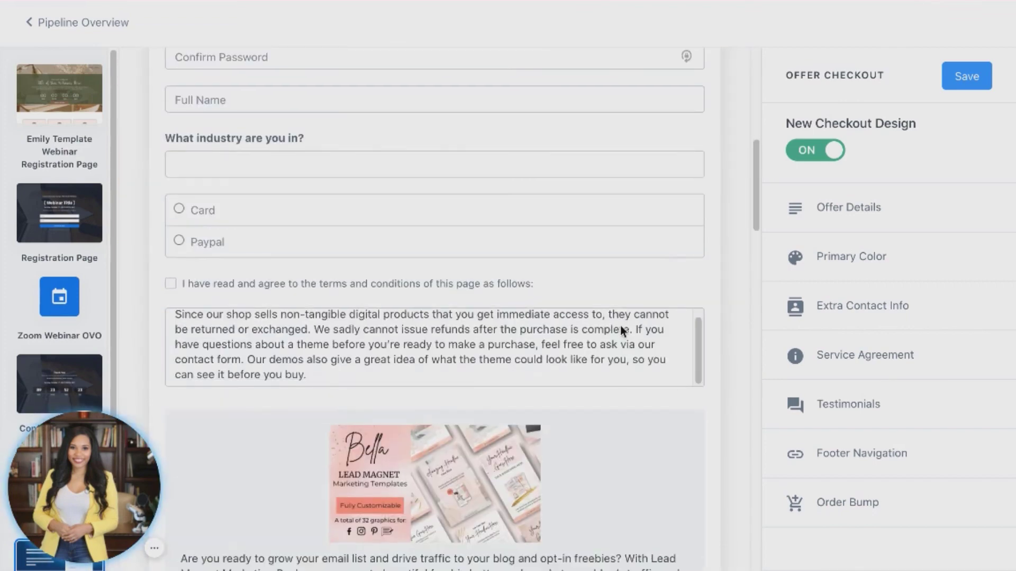
scroll(620, 326, down, 1)
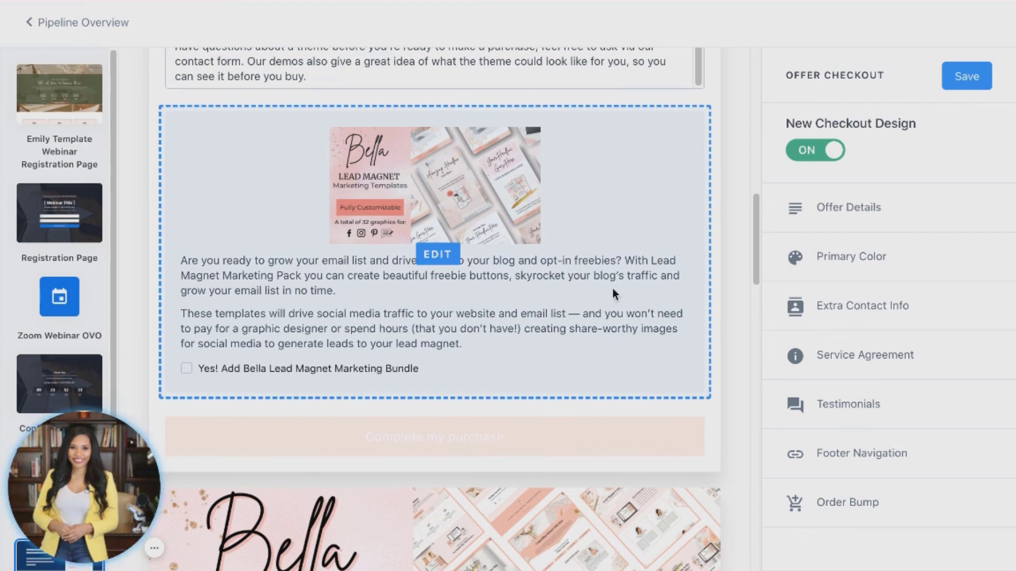
scroll(555, 309, up, 10)
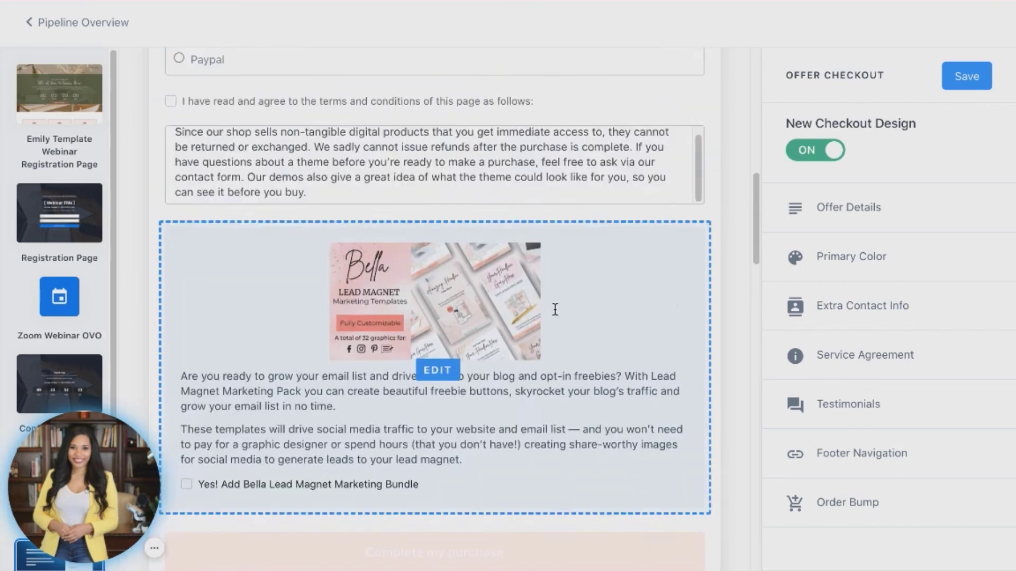
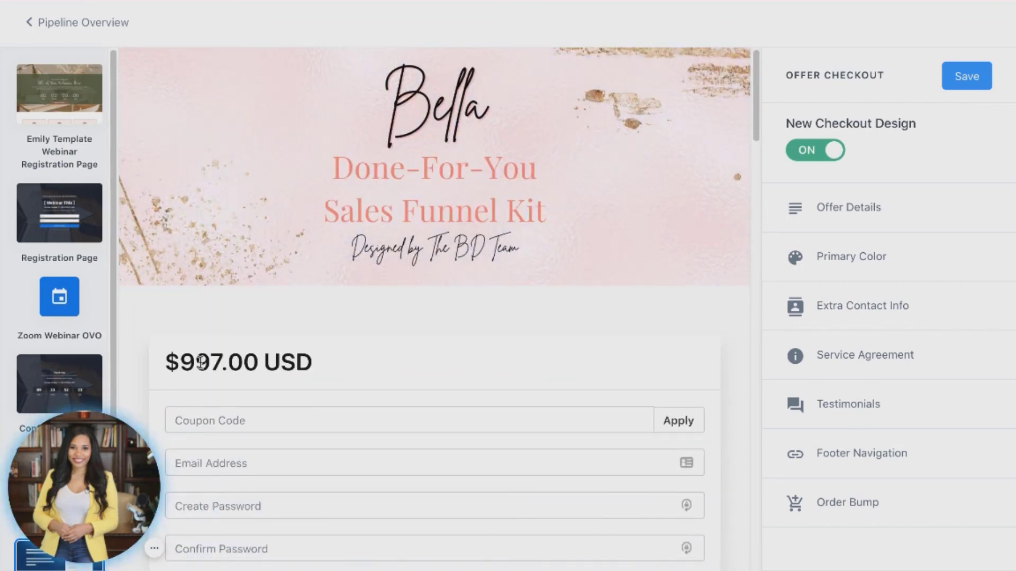
- Examine the customer view of the Bella Sales Funnel Kit checkout, including its form fields, payment options, terms, bonuses and order bump
scroll(682, 360, down, 10)
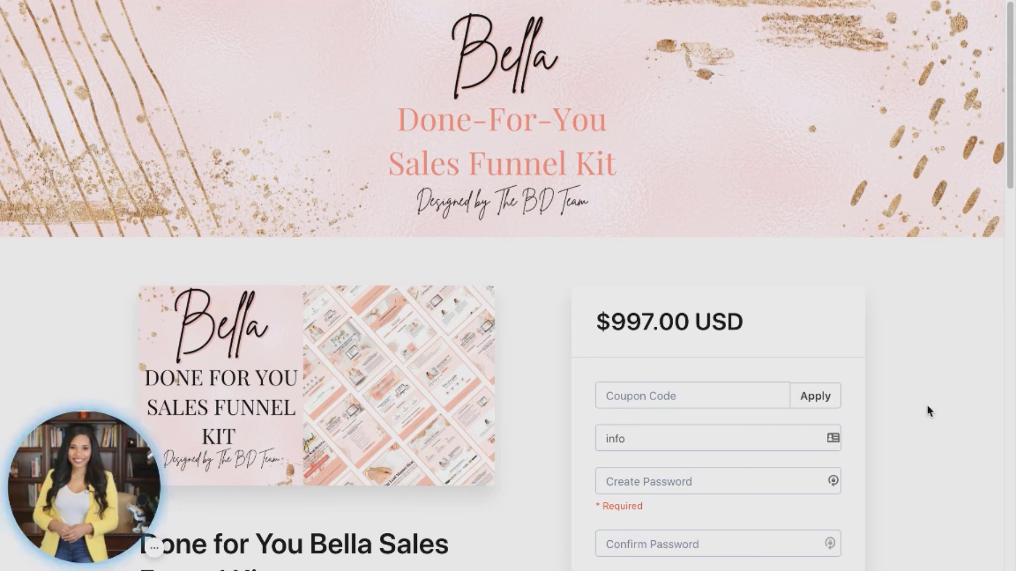
scroll(927, 405, down, 2)
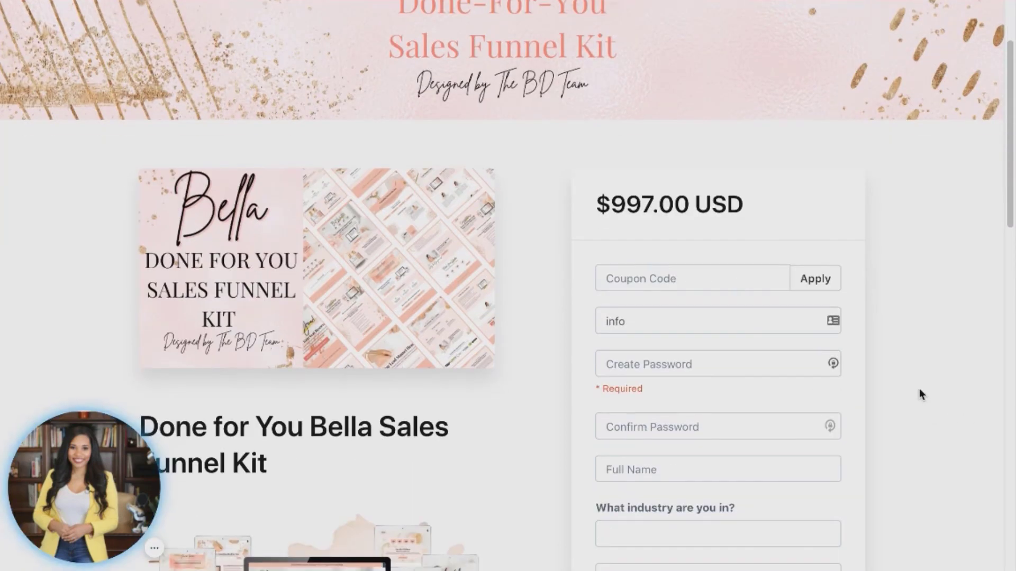
scroll(794, 415, down, 3)
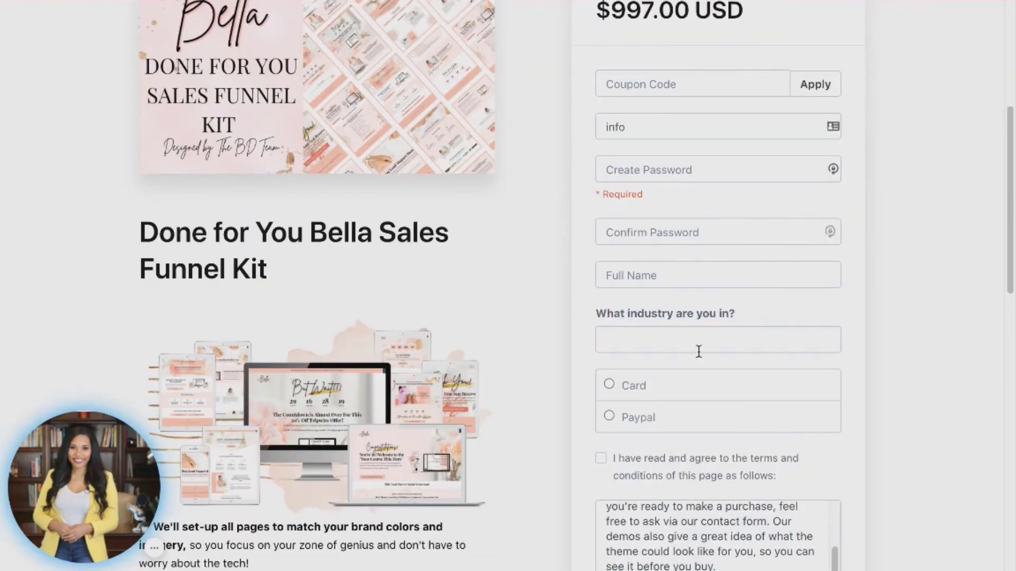
scroll(699, 351, down, 8)
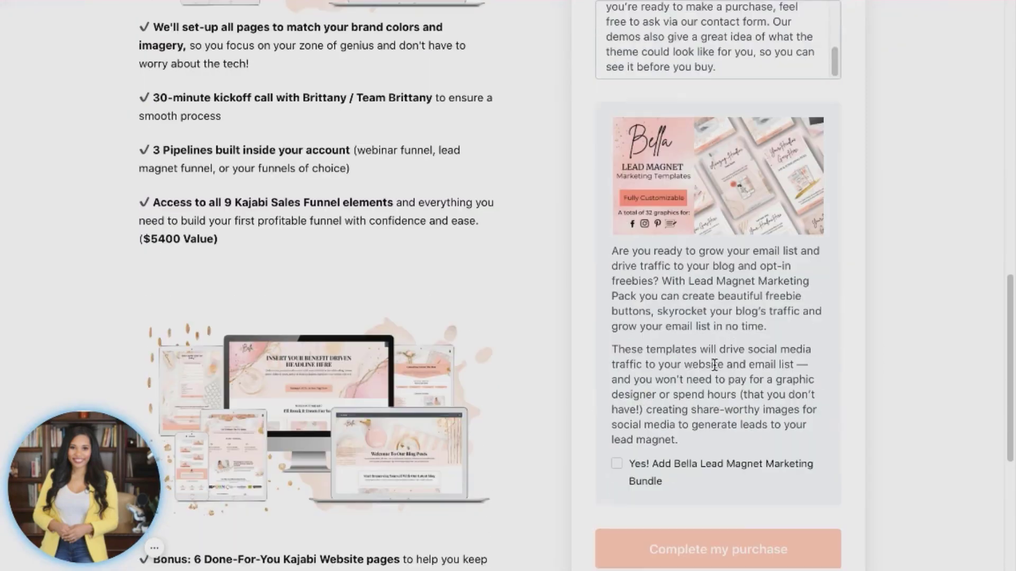
scroll(719, 335, down, 3)
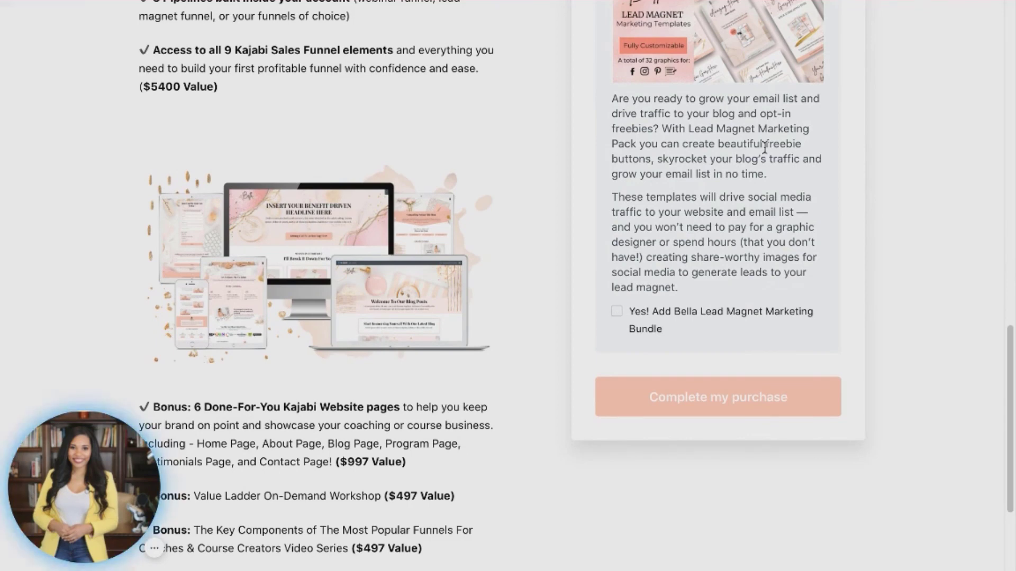
scroll(764, 147, up, 3)
scroll(765, 147, up, 1)
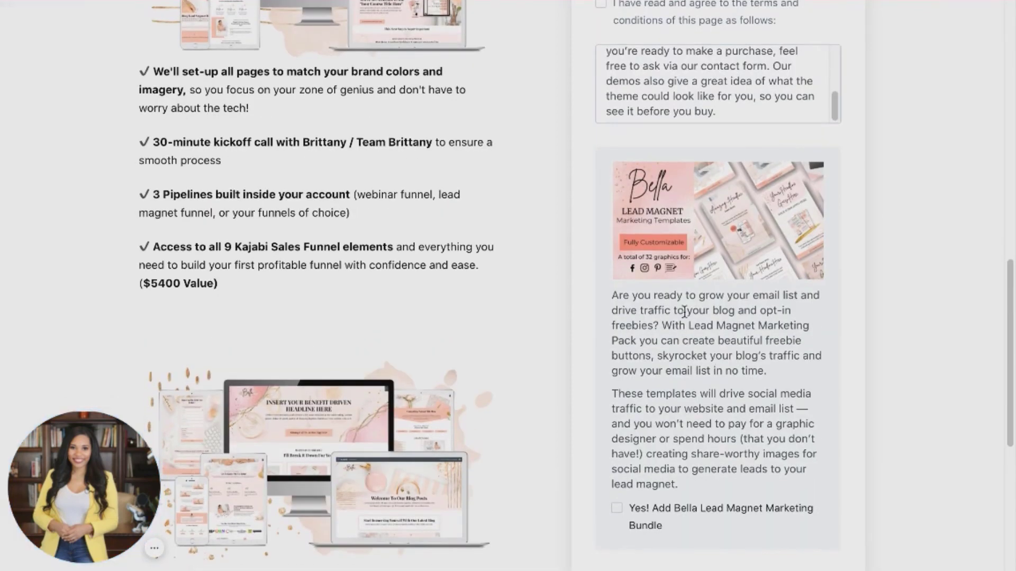
scroll(691, 378, down, 2)
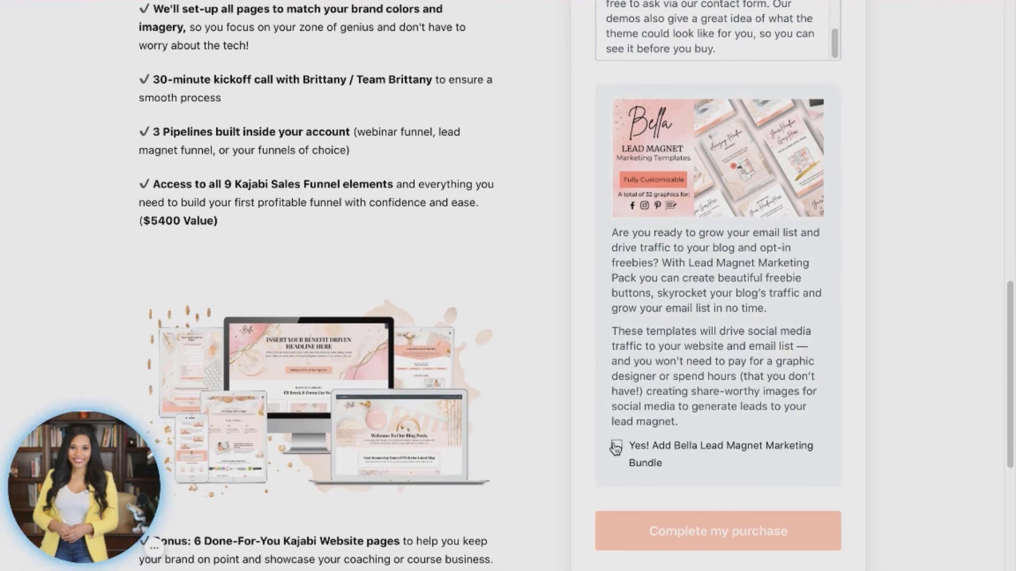
scroll(615, 449, down, 4)
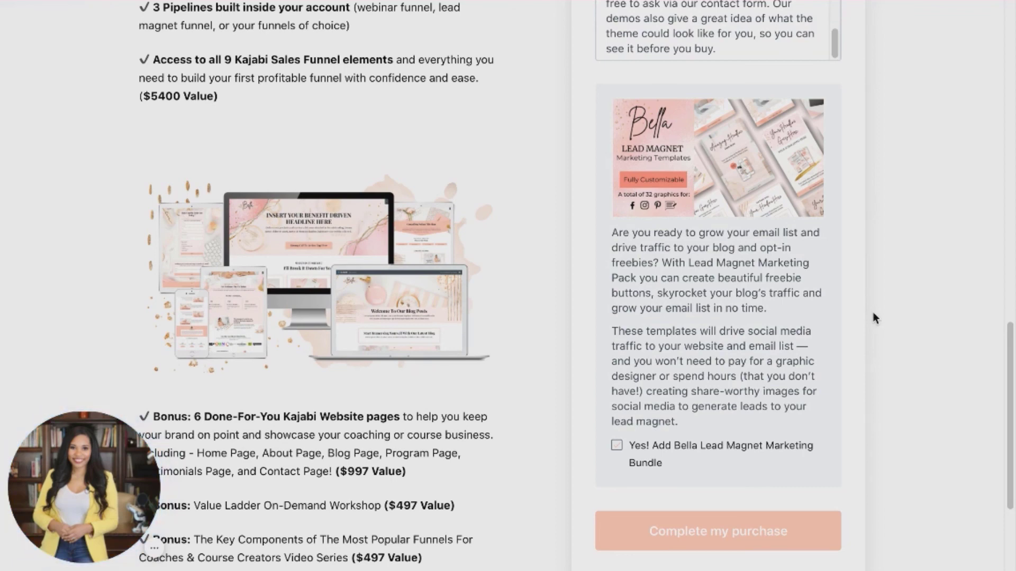
scroll(888, 224, up, 15)
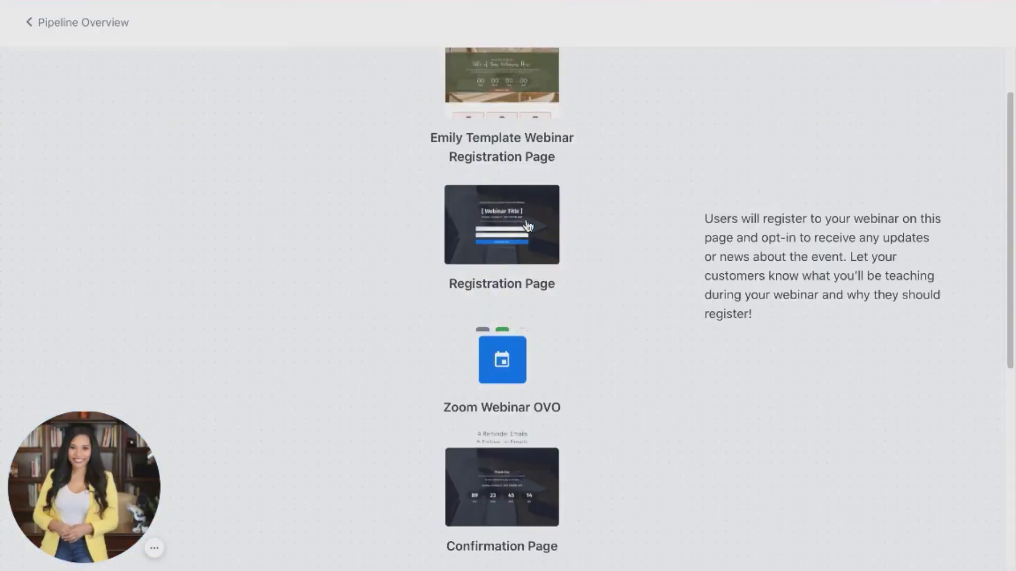
- Return to the Done for You Bella Sales Funnel Kit offer and open the settings of its Upsell - Bella Portal
click(526, 219)
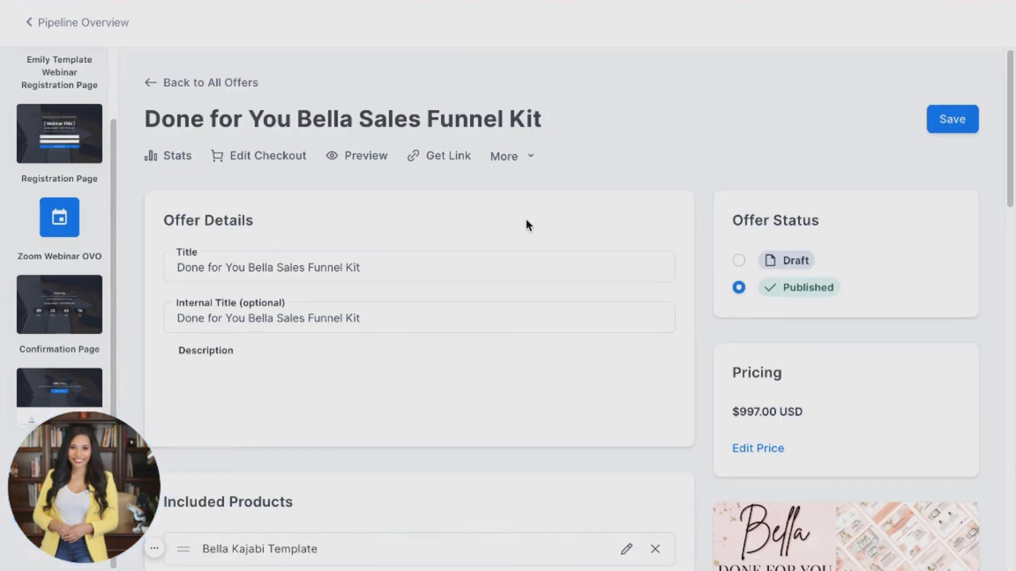
scroll(525, 219, down, 5)
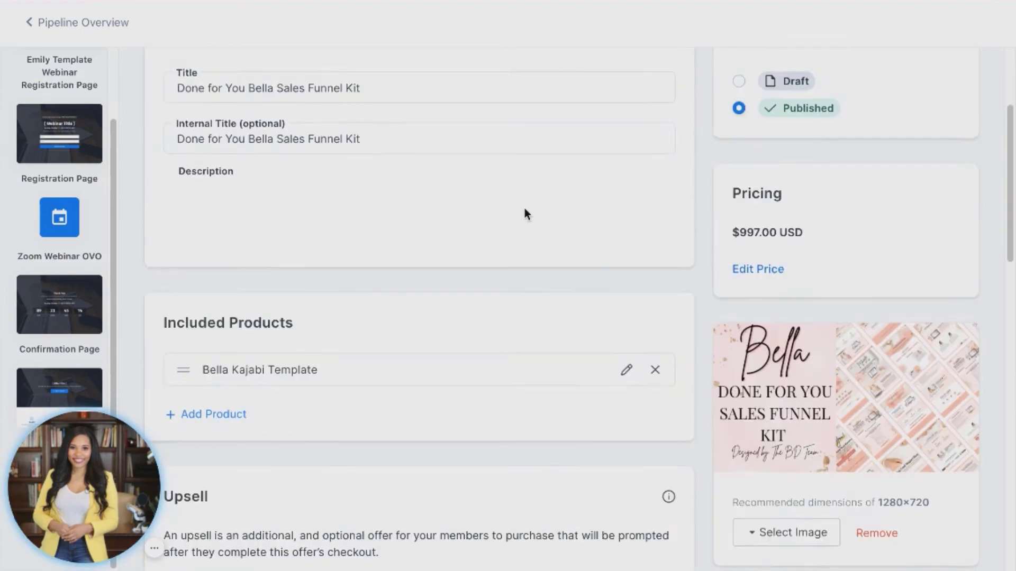
scroll(525, 211, down, 6)
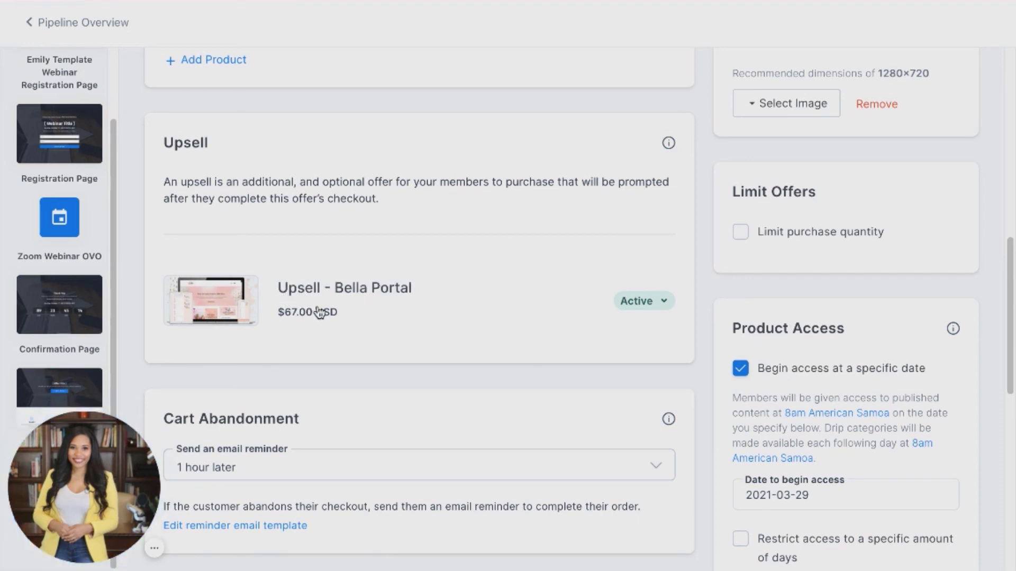
click(664, 303)
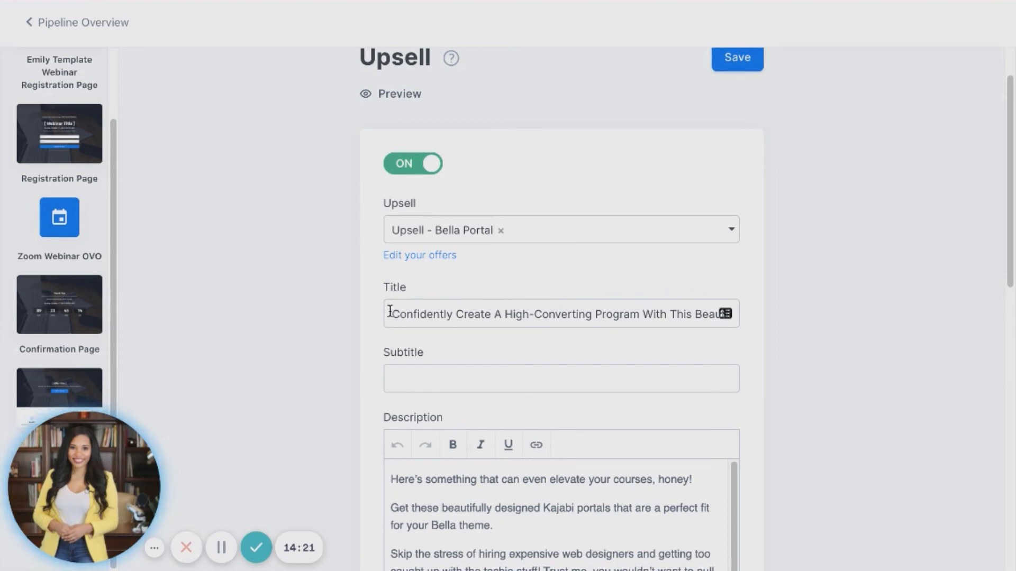
- Review the upsell's title, description, purchase and cancel button texts, and attached auto-play video
scroll(434, 324, down, 3)
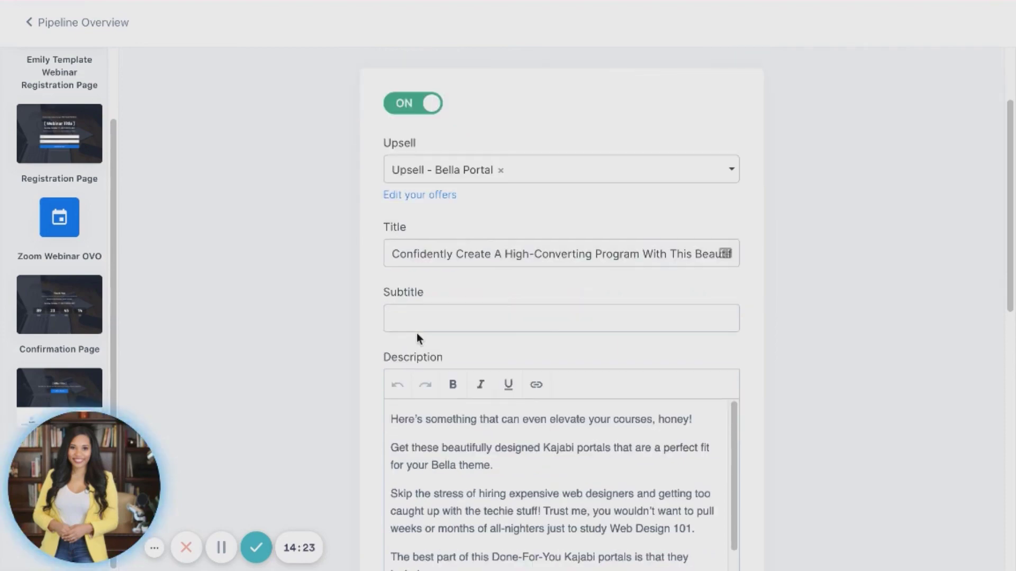
scroll(434, 325, down, 8)
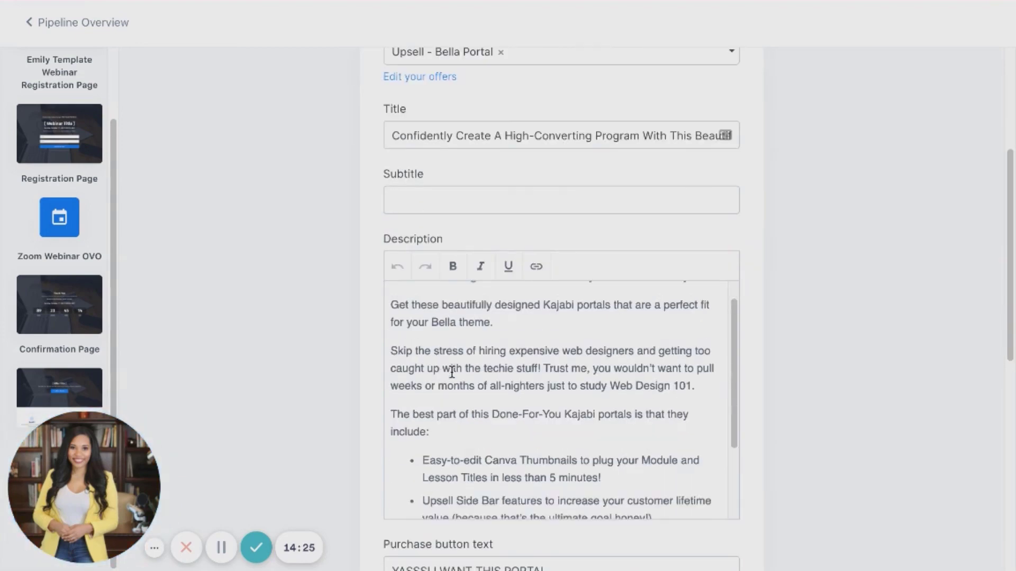
scroll(452, 371, down, 5)
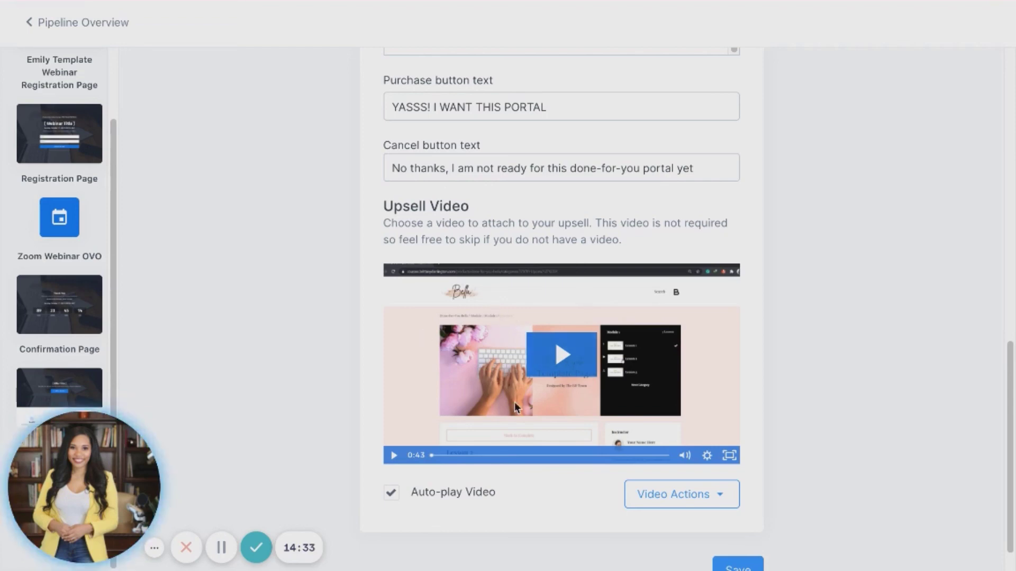
scroll(521, 323, up, 10)
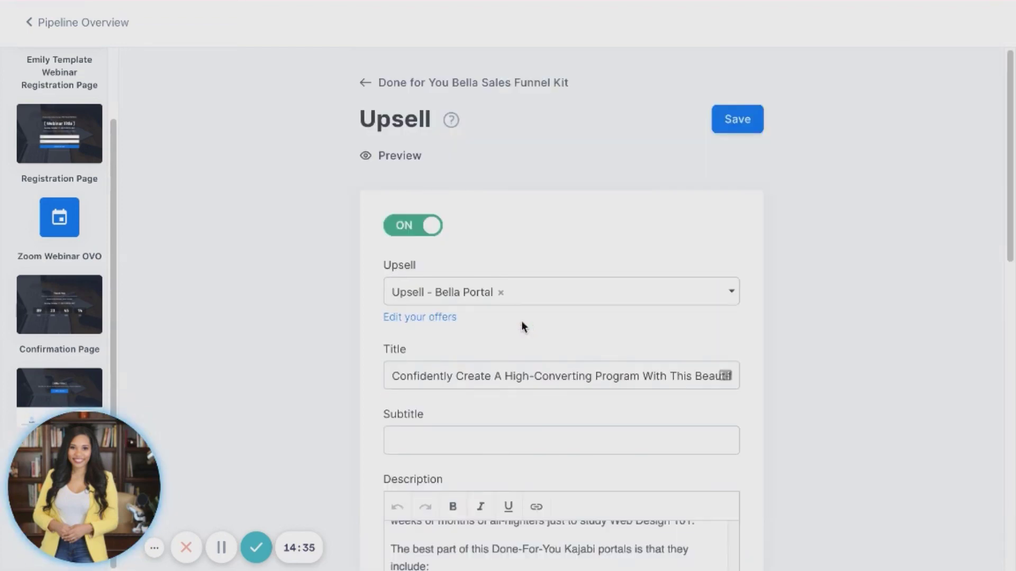
scroll(522, 325, down, 10)
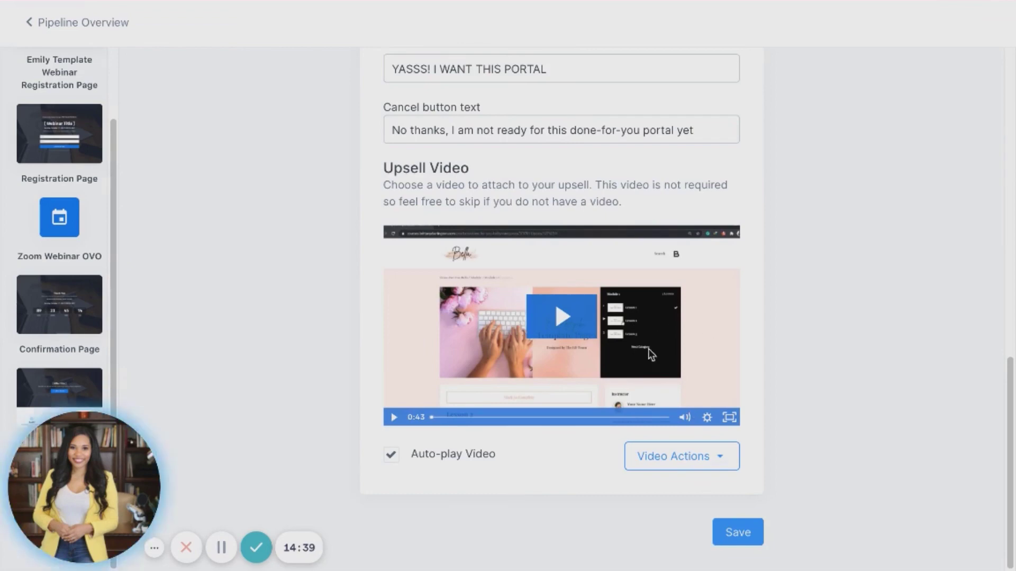
scroll(593, 254, up, 10)
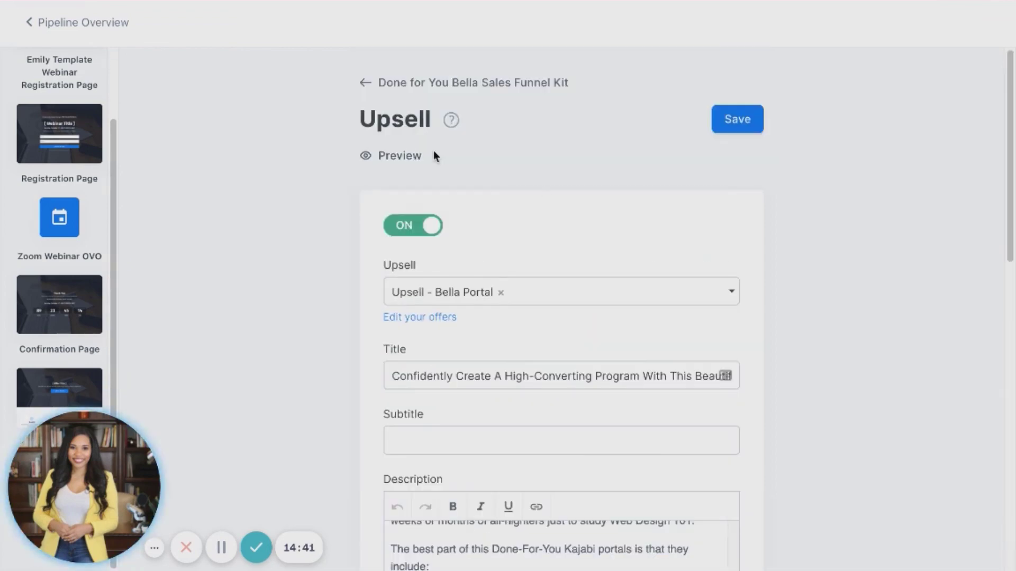
- Preview the Bella Portal upsell page and examine its headline, video, price, purchase and decline options, and description
click(399, 156)
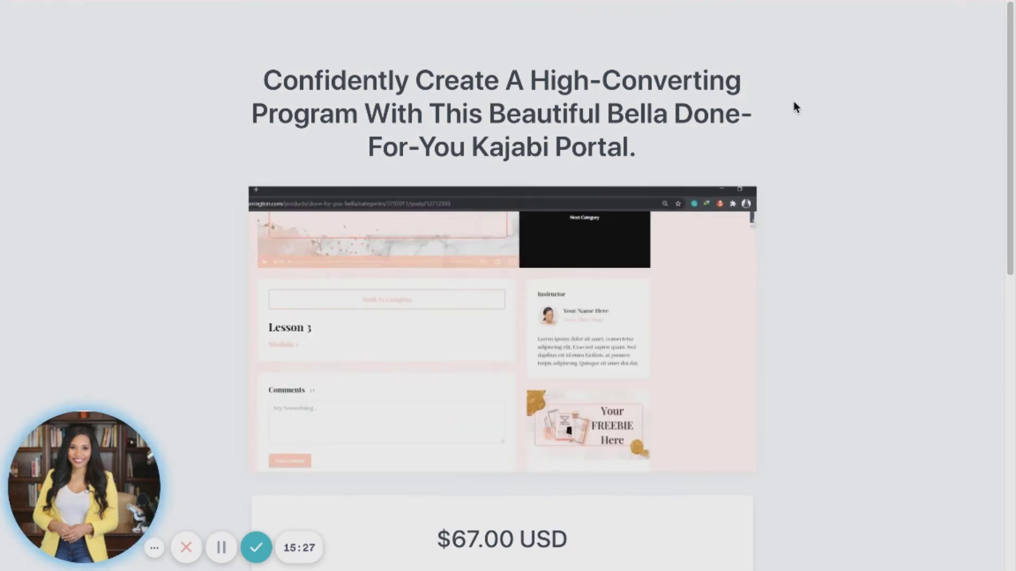
scroll(523, 61, down, 2)
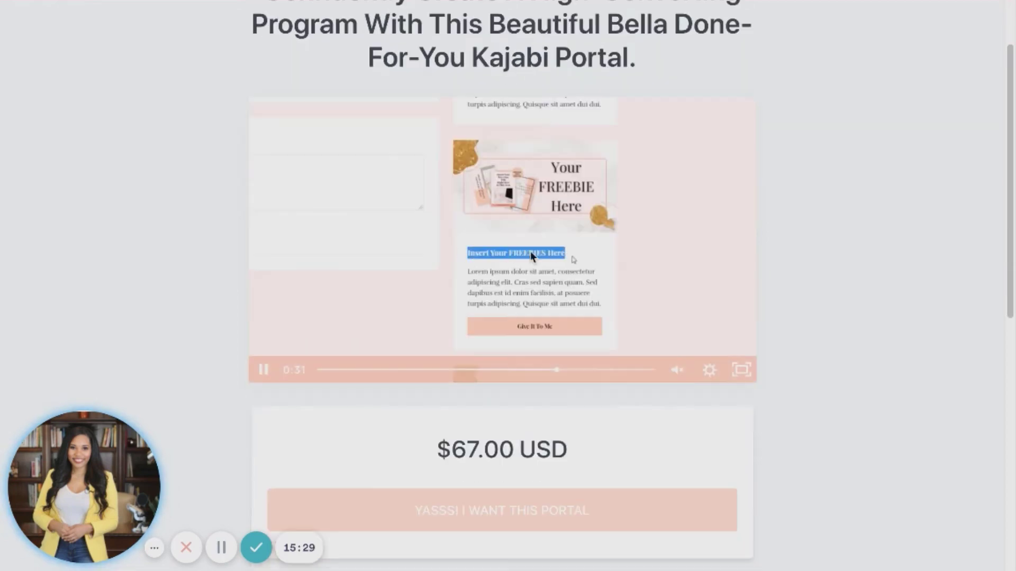
scroll(528, 250, down, 4)
scroll(528, 271, down, 2)
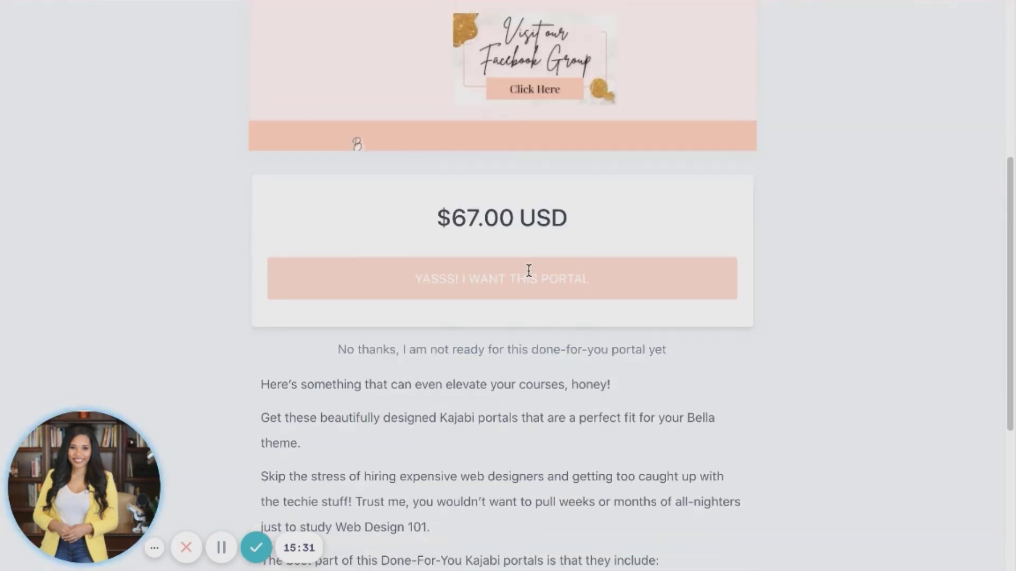
scroll(534, 192, down, 6)
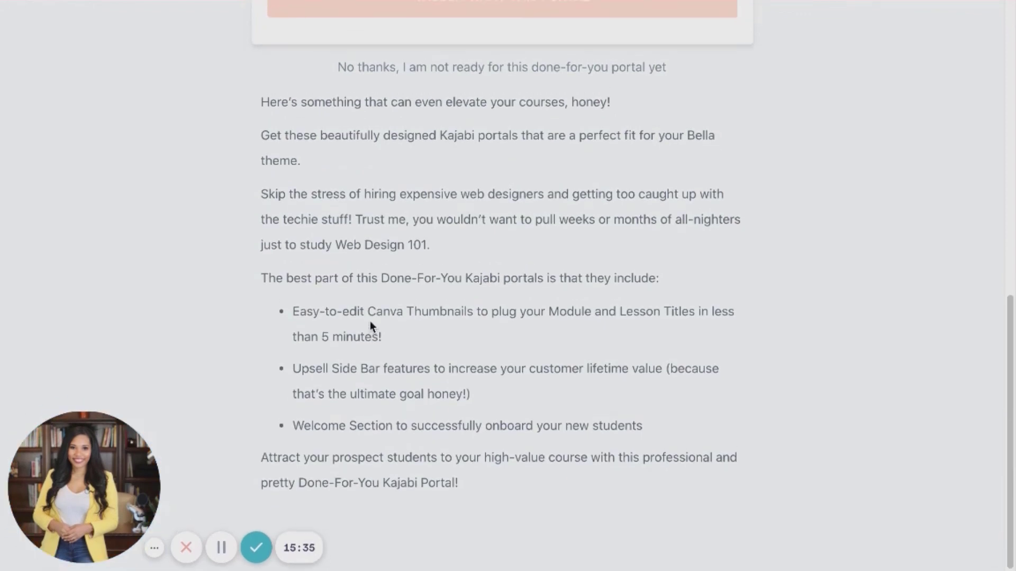
scroll(370, 322, up, 7)
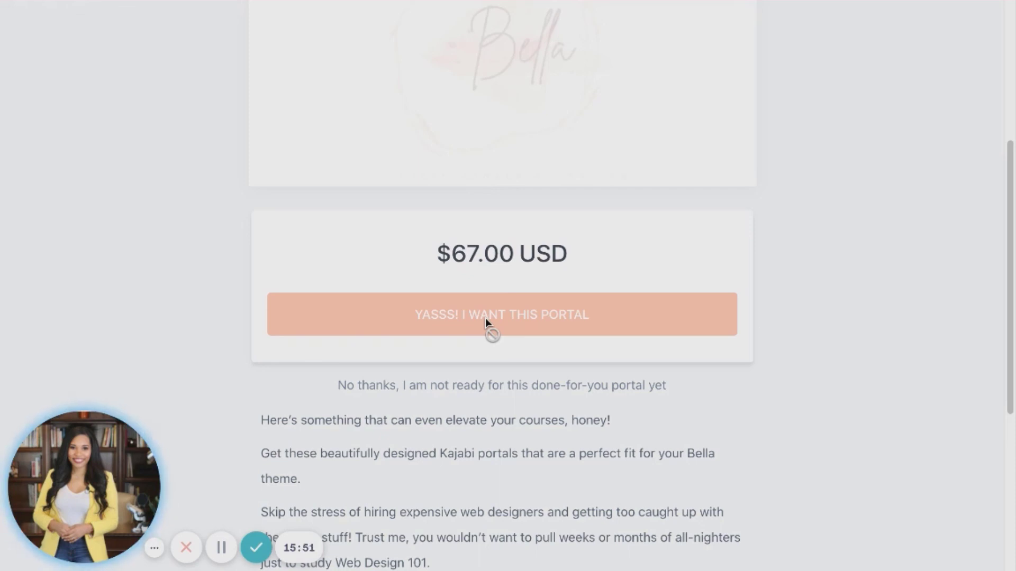
scroll(505, 317, up, 3)
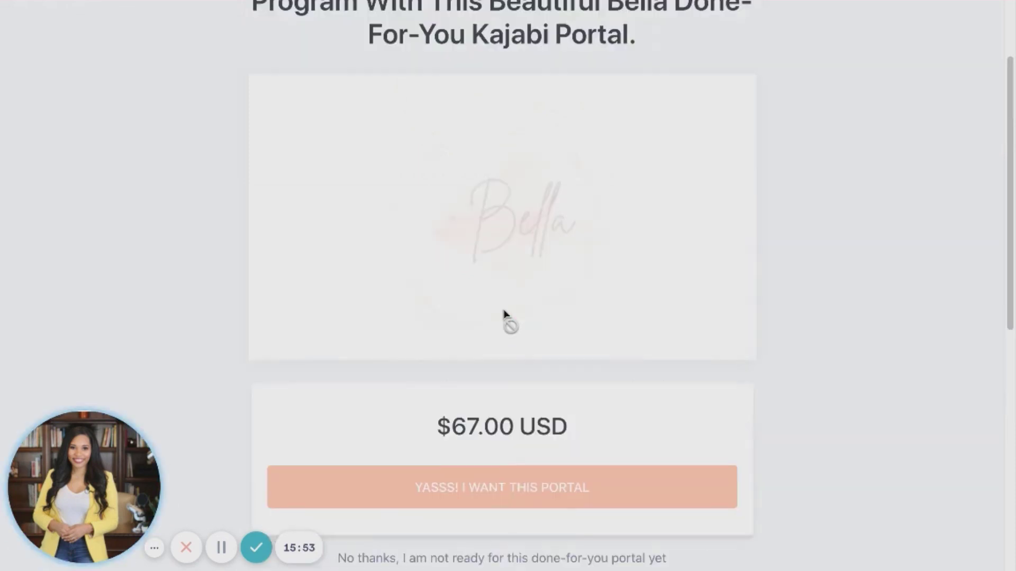
scroll(503, 312, up, 2)
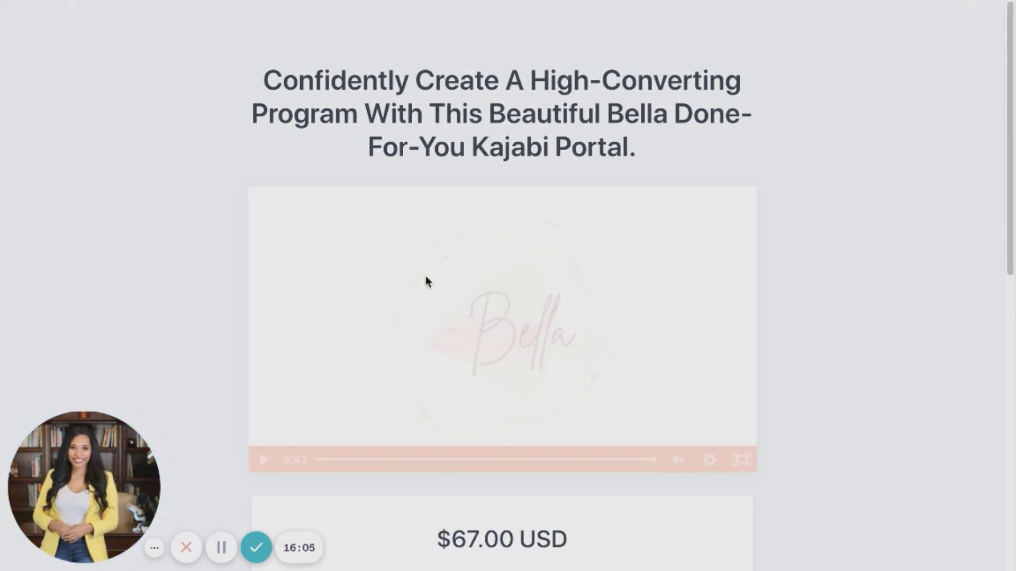
mouse_move(342, 287)
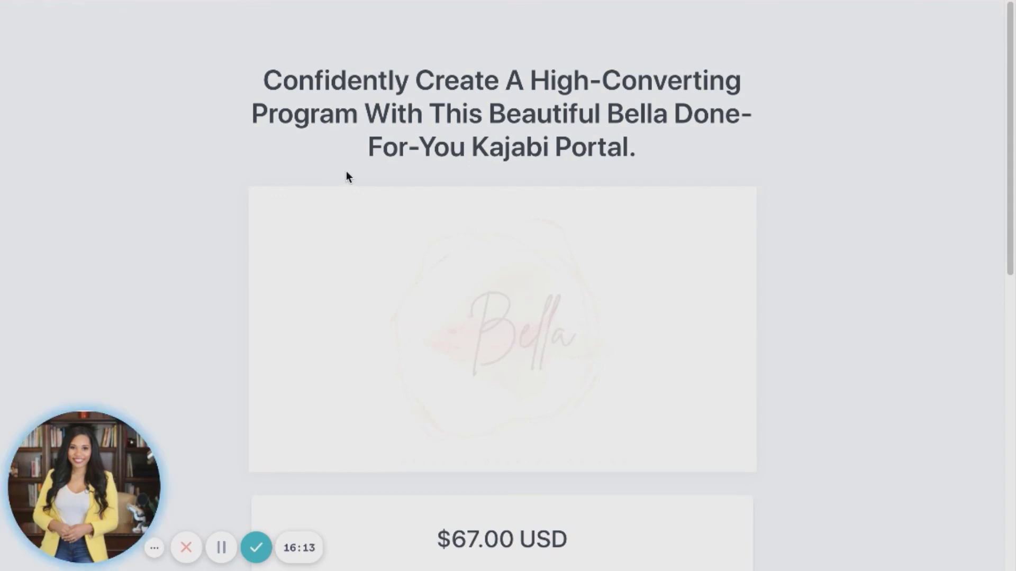
- Decline the done-for-you portal upsell and look over the thank-you page's welcome video and next-steps section
scroll(599, 152, down, 5)
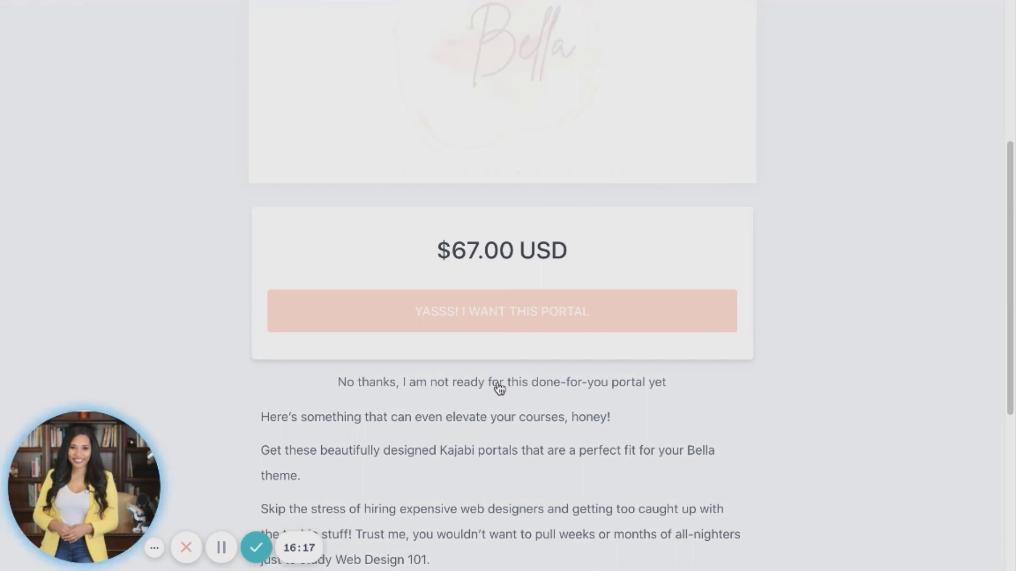
click(500, 389)
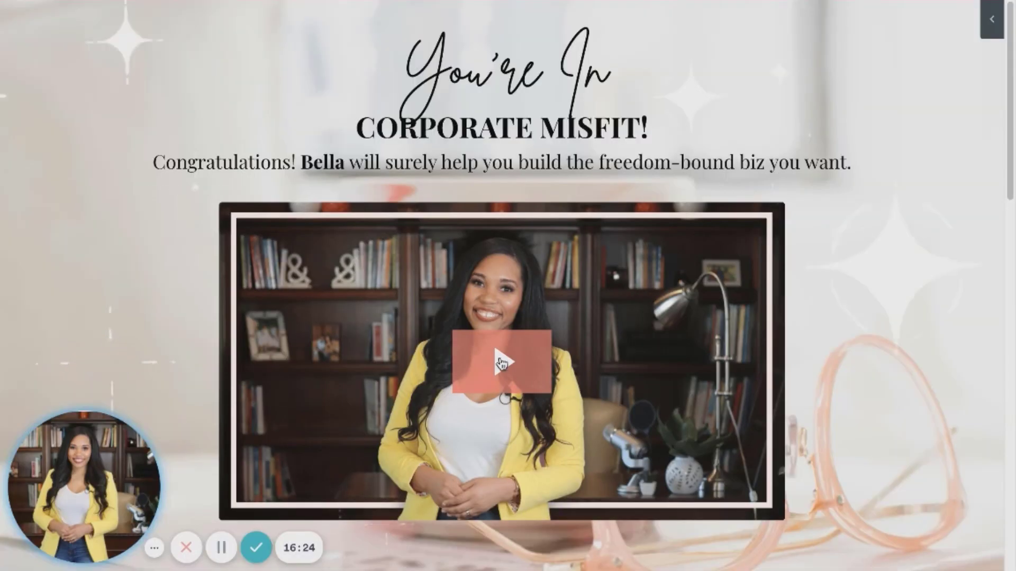
scroll(546, 253, down, 5)
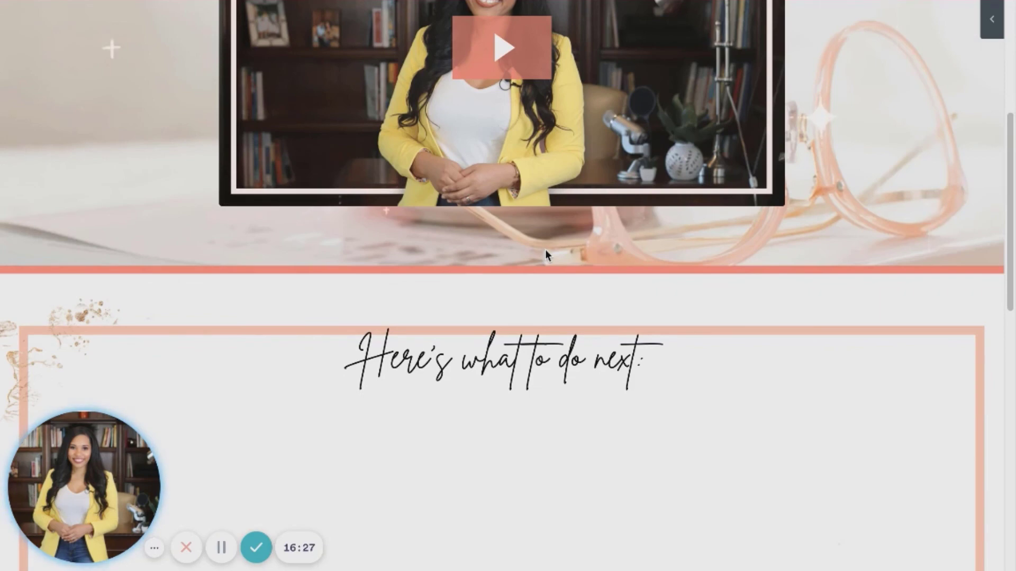
scroll(545, 249, up, 2)
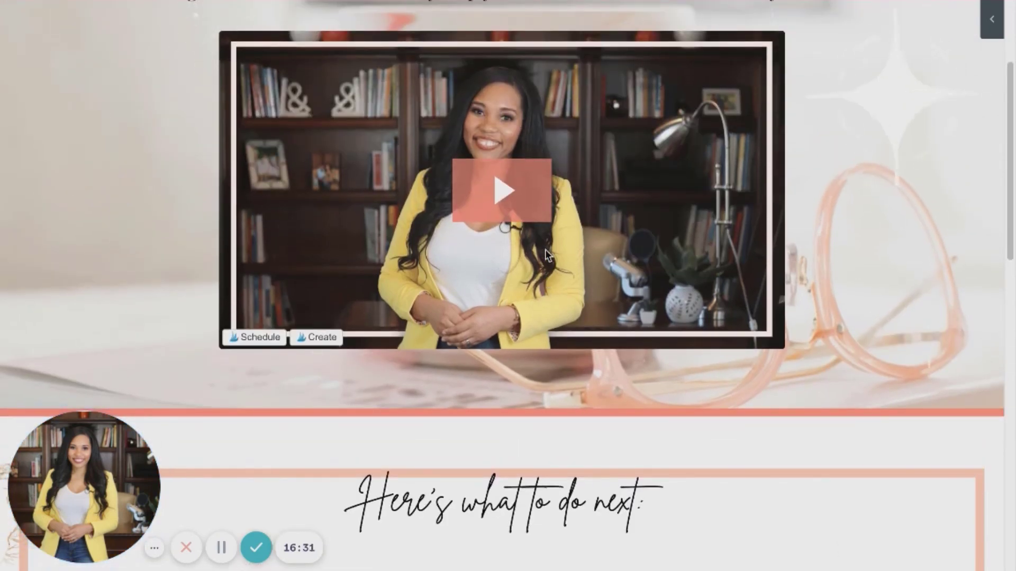
scroll(545, 250, up, 3)
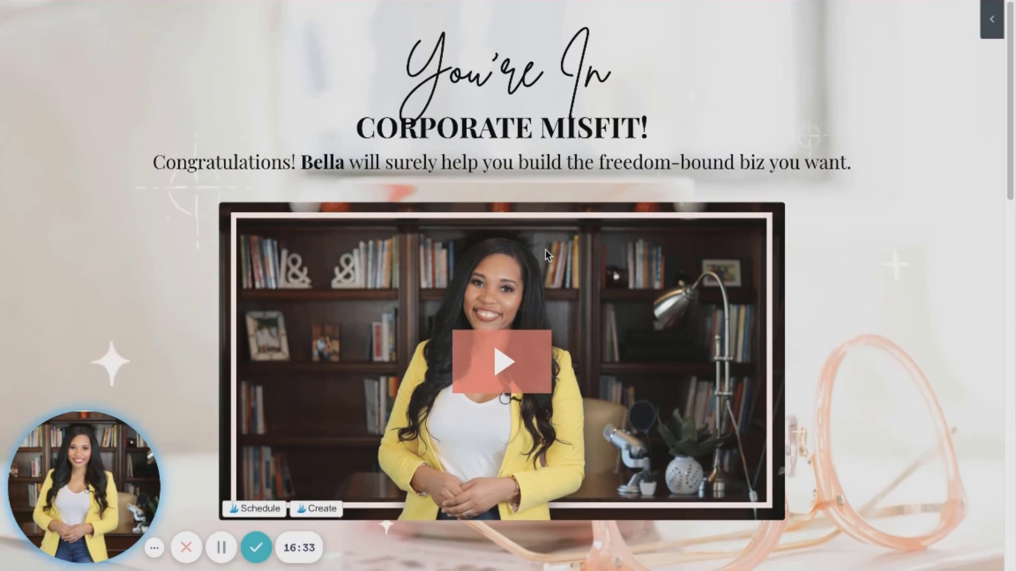